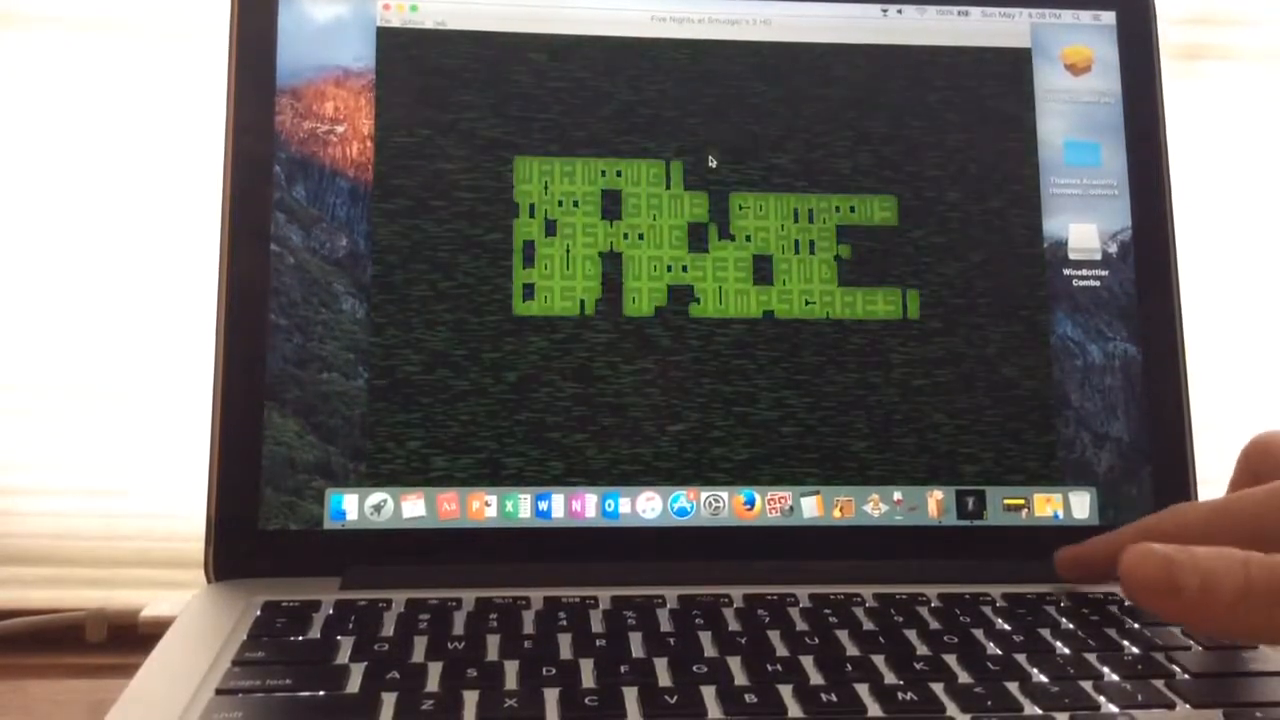
- Raise the system volume, switch the game to fullscreen with Alt+Enter, and choose NEW GAME at the title menu
{"action": "key", "text": "XF86AudioRaiseVolume"}
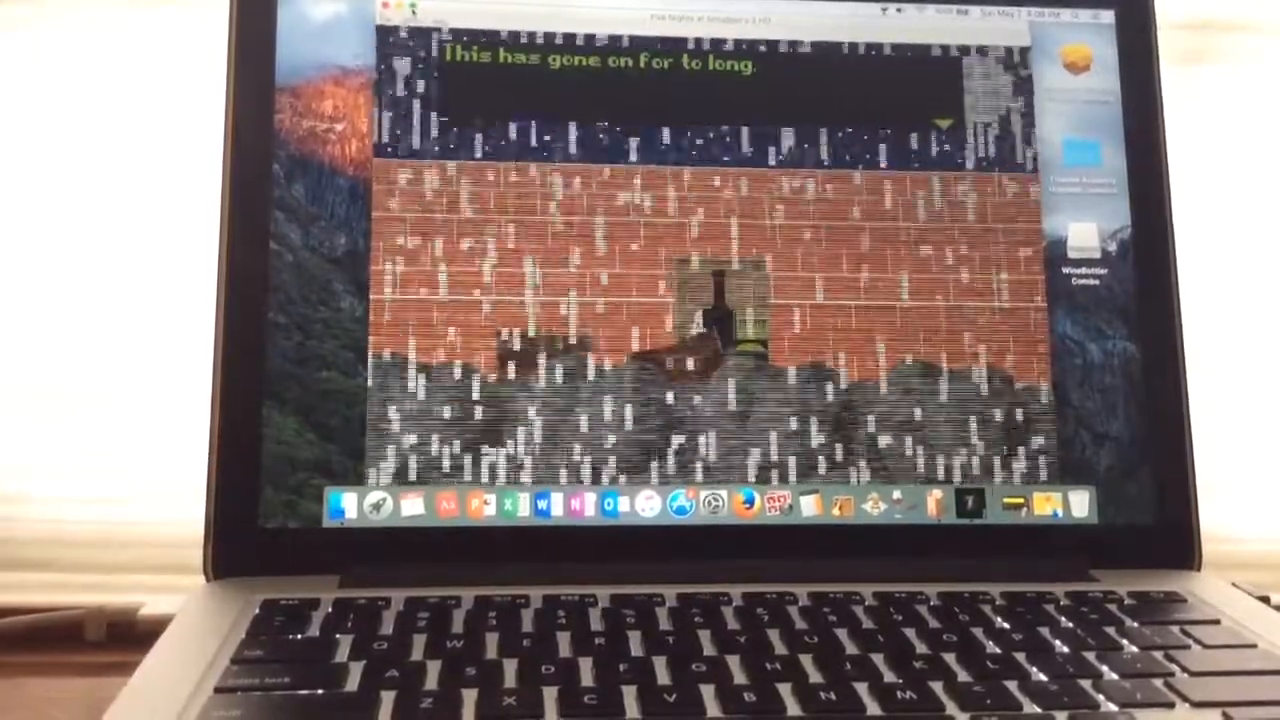
{"action": "key", "text": "alt+Return"}
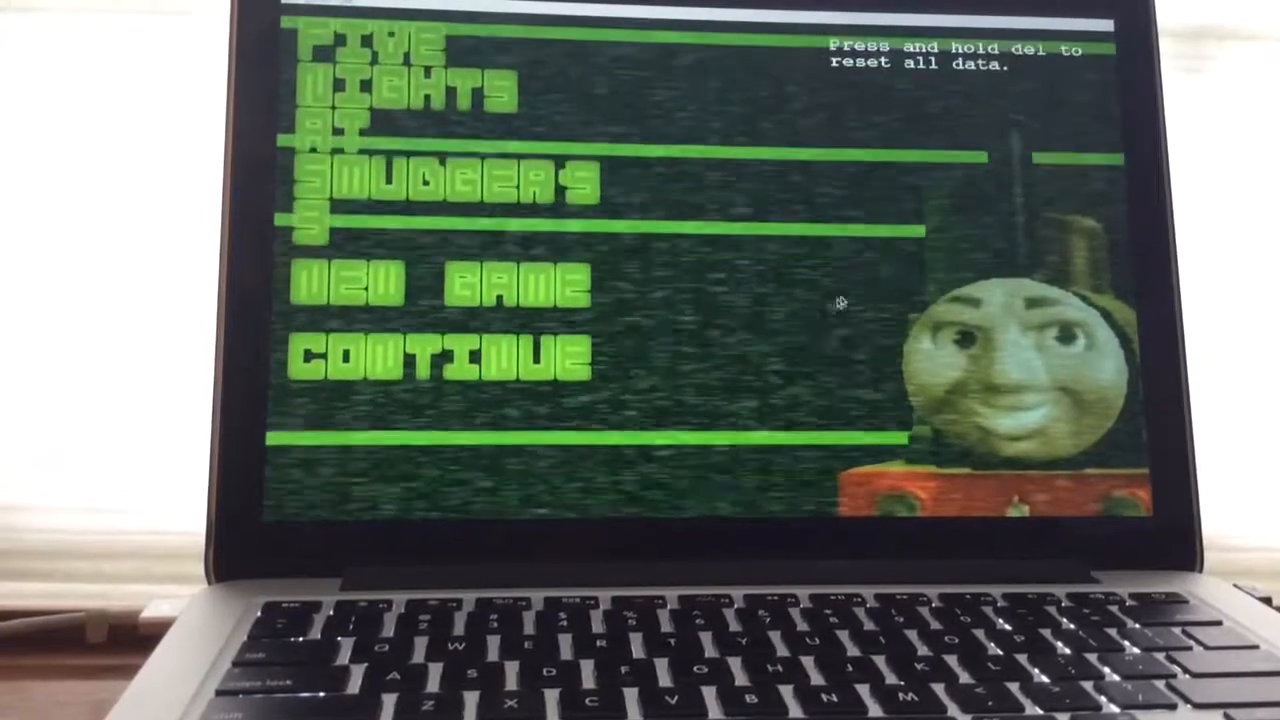
{"action": "left_click", "coordinate": [443, 278]}
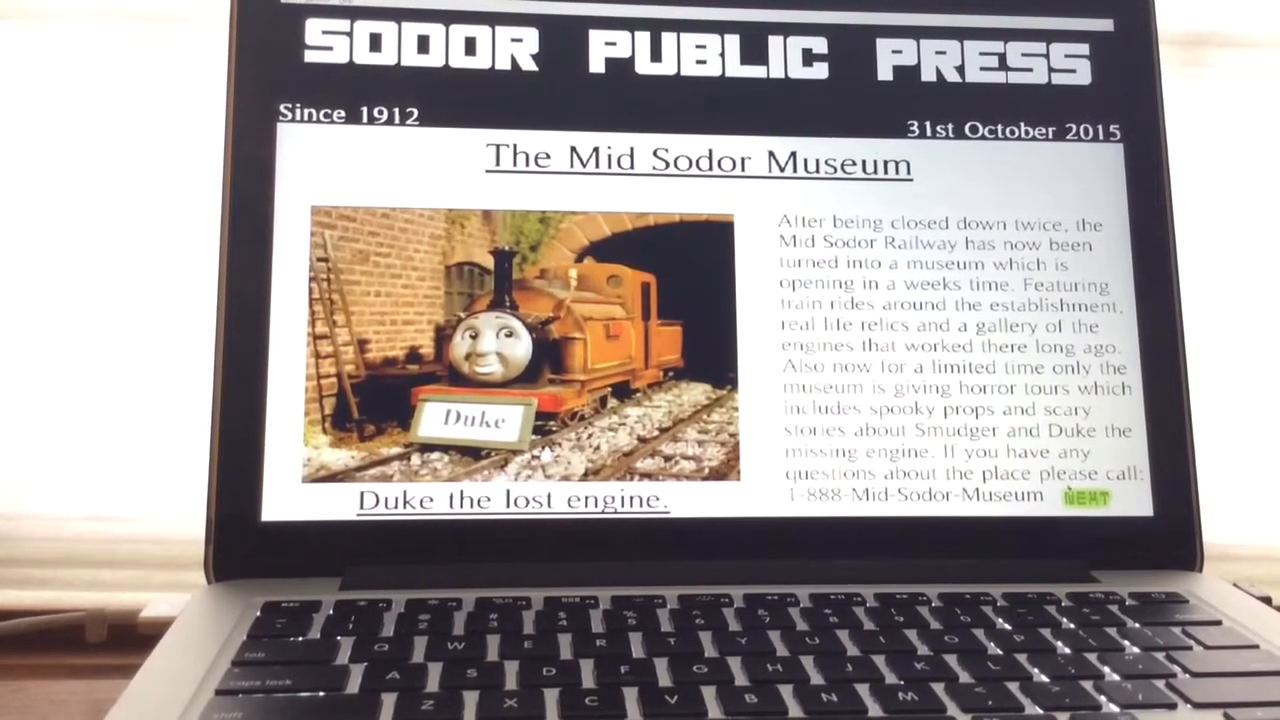
- Advance past the Sodor Public Press newspaper article with NEXT so Night 1 begins in the office
{"action": "left_click", "coordinate": [1088, 497]}
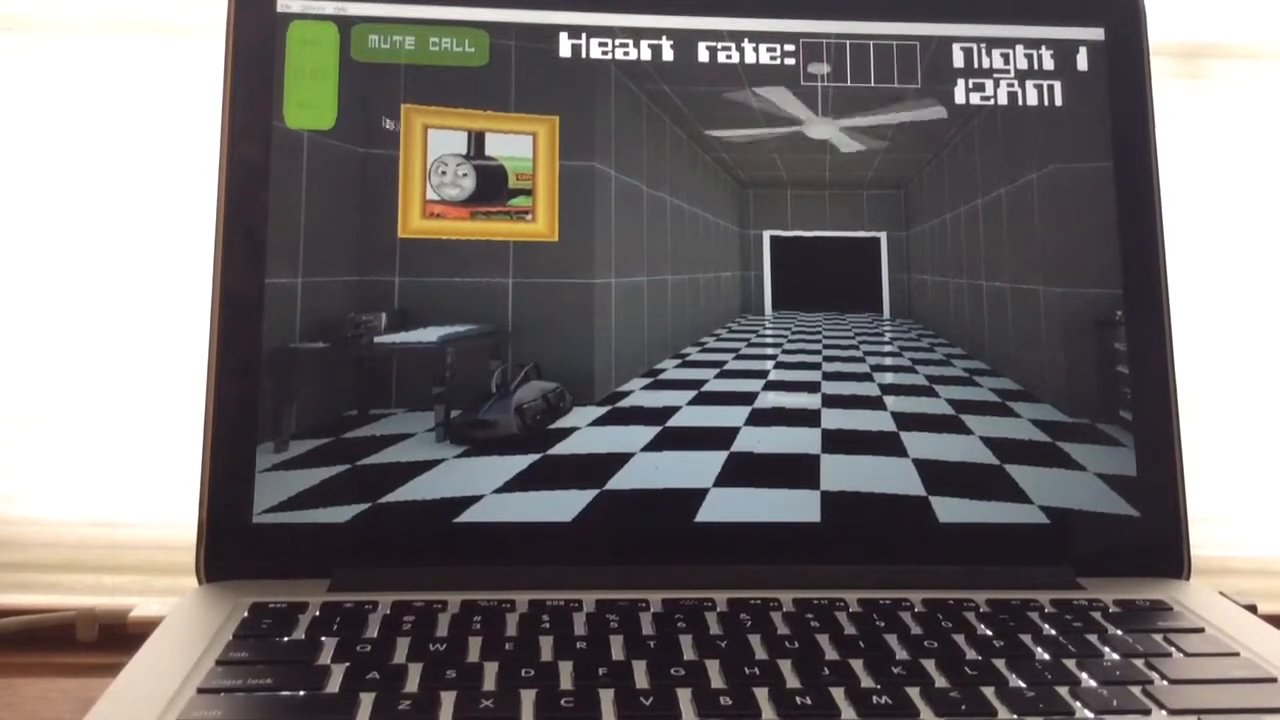
- Raise the camera monitor, dismiss the maintenance panel, and check several museum camera feeds
{"action": "left_click", "coordinate": [305, 105]}
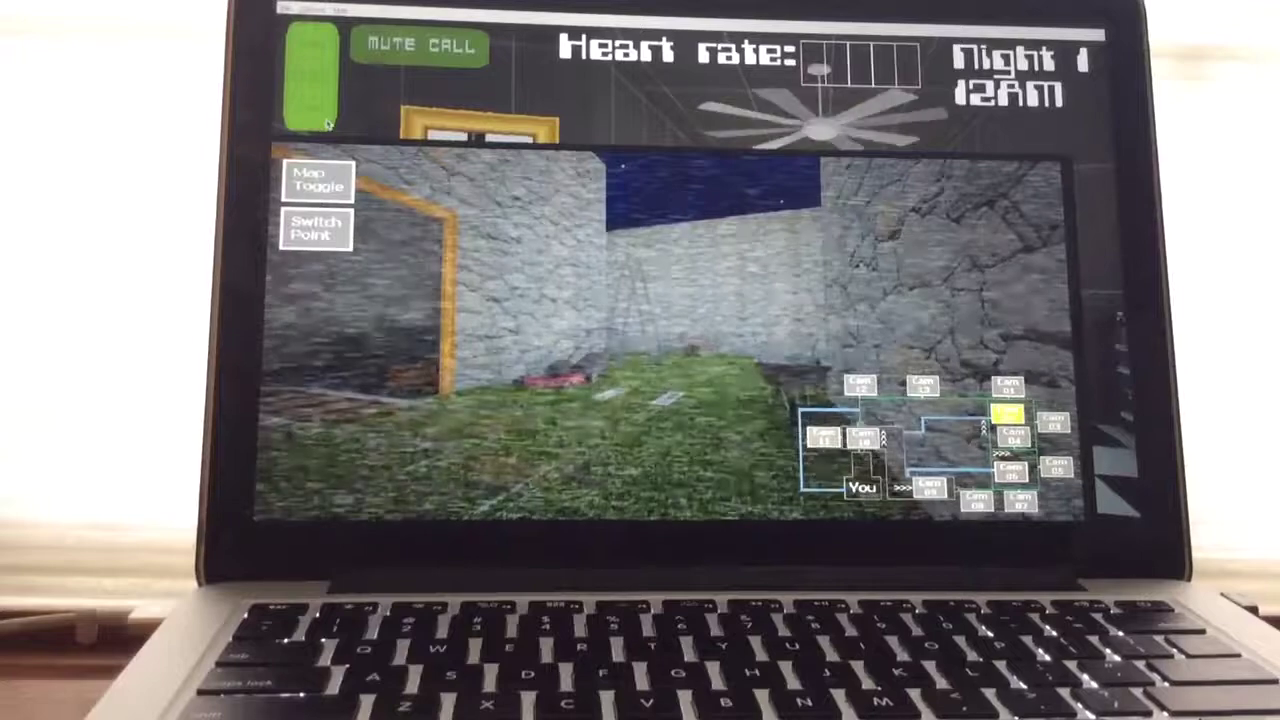
{"action": "left_click", "coordinate": [326, 122]}
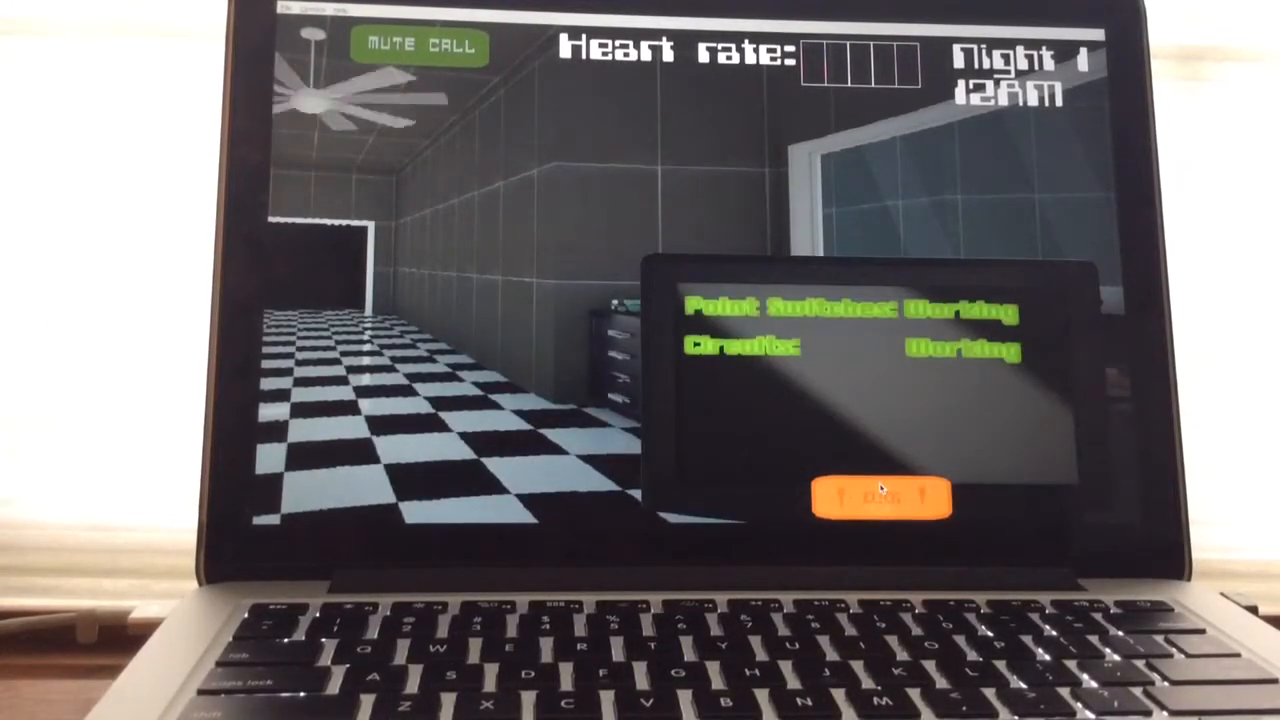
{"action": "left_click", "coordinate": [882, 492]}
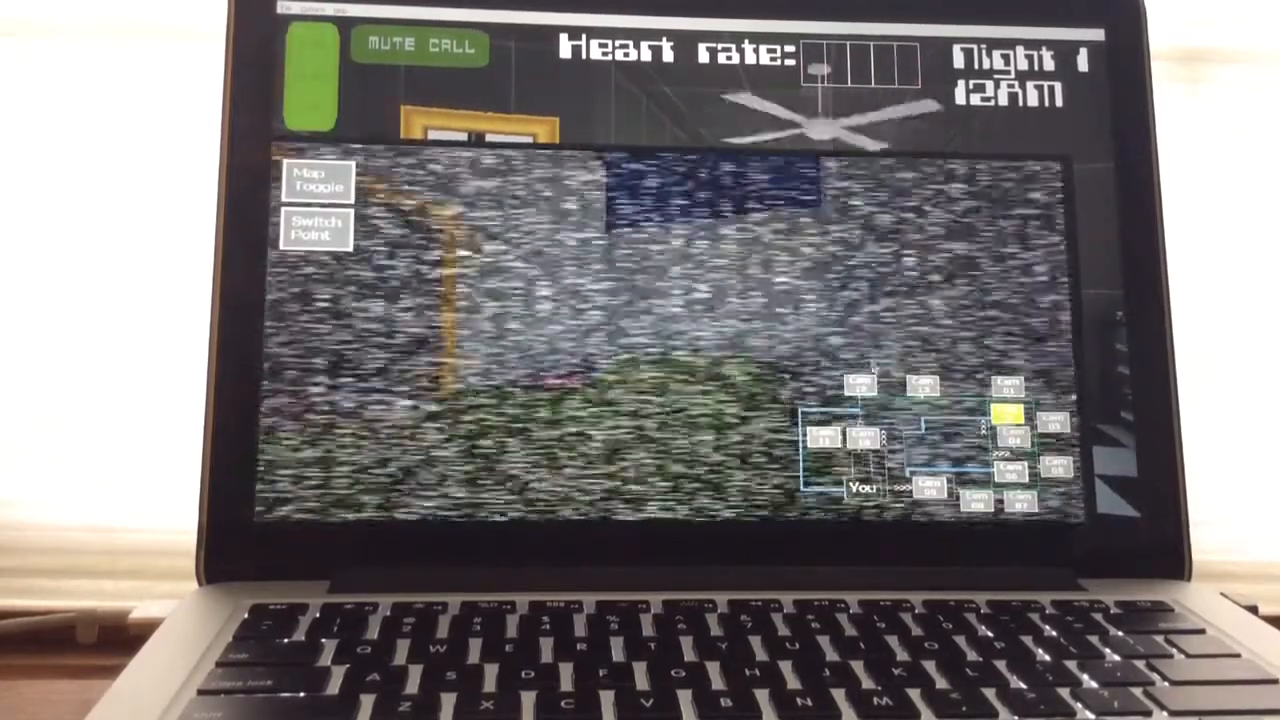
{"action": "left_click", "coordinate": [862, 386]}
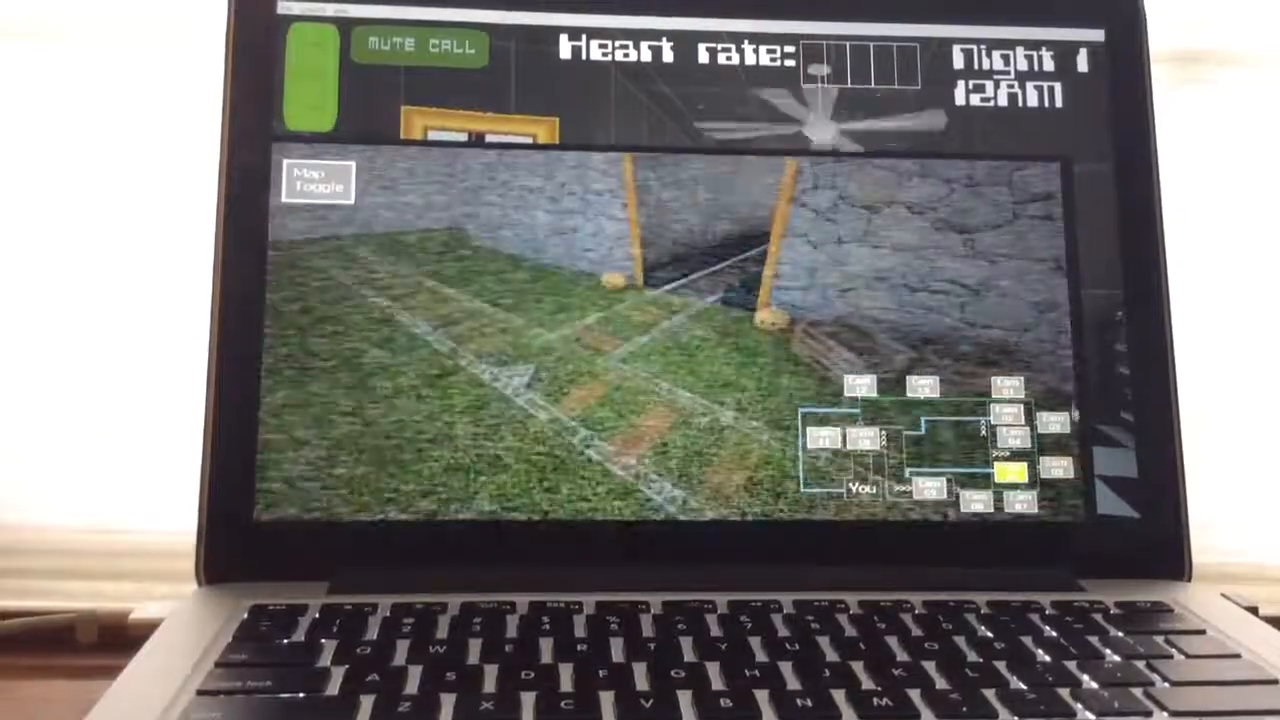
{"action": "left_click", "coordinate": [1010, 435]}
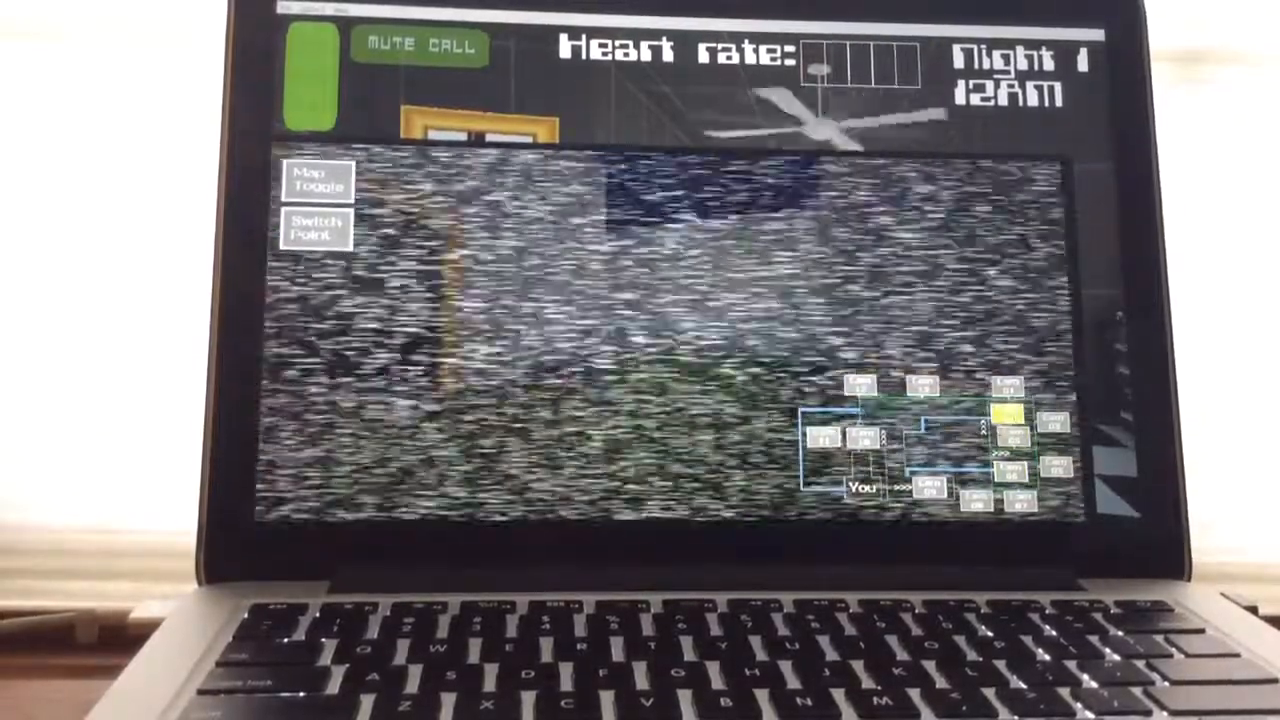
{"action": "left_click", "coordinate": [1008, 385]}
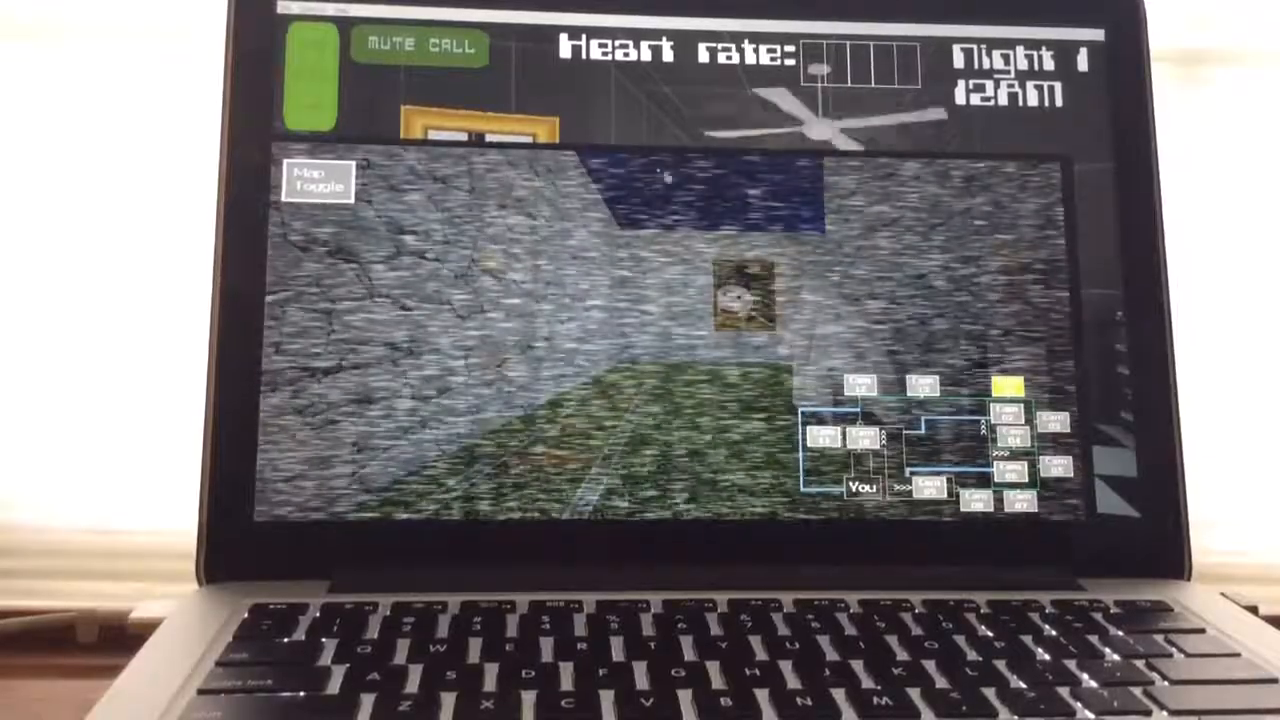
- Toggle the map to the mine cameras, view the two mine feeds near the office, then lower the monitor
{"action": "left_click", "coordinate": [1008, 385]}
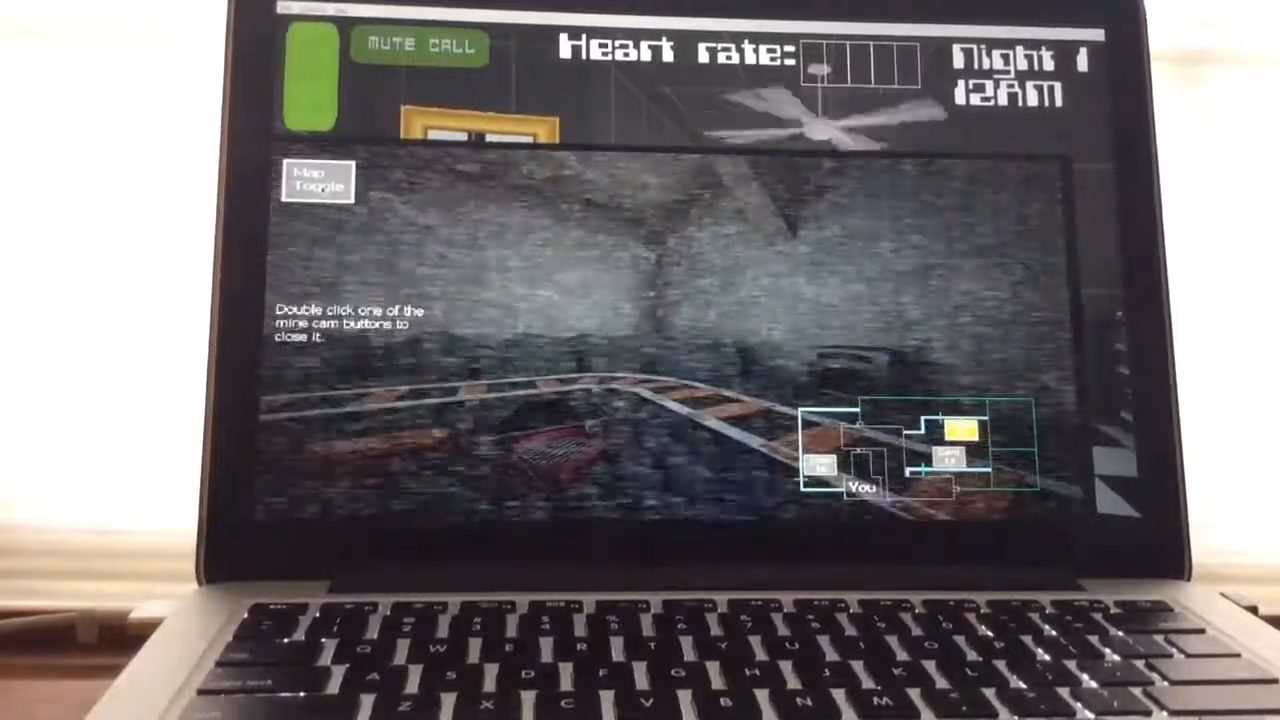
{"action": "left_click", "coordinate": [820, 465]}
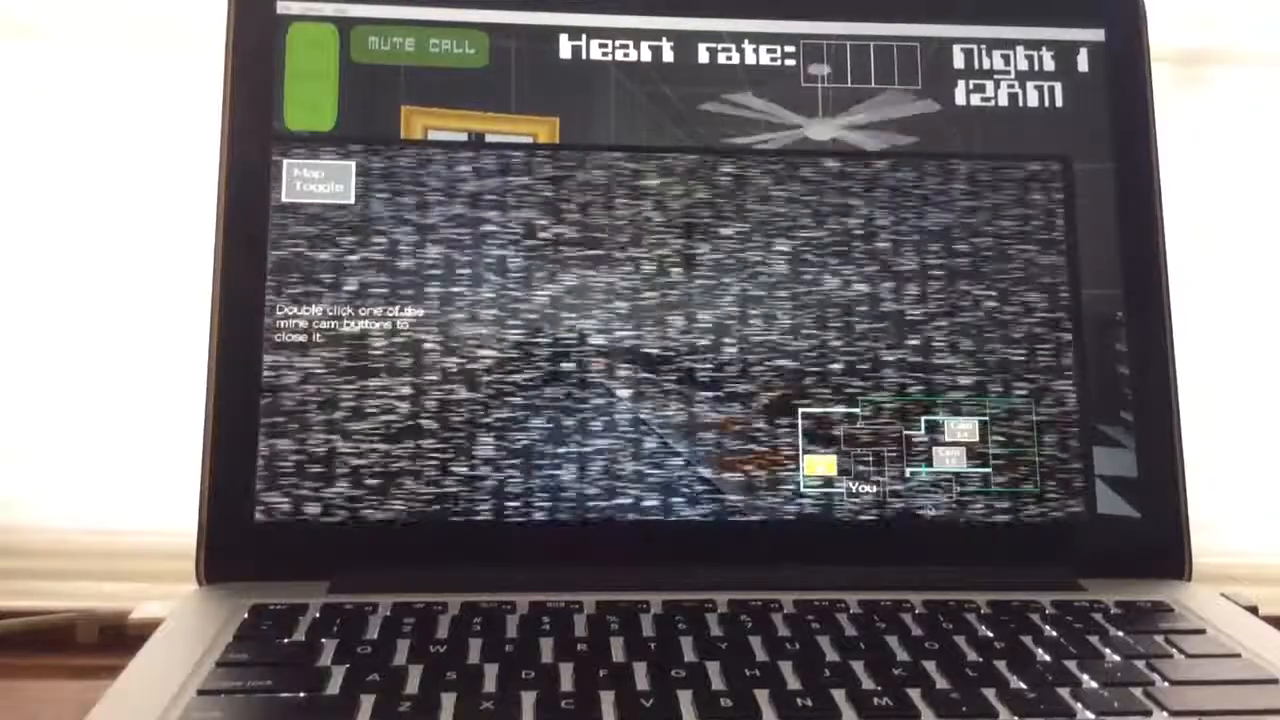
{"action": "left_click", "coordinate": [946, 458]}
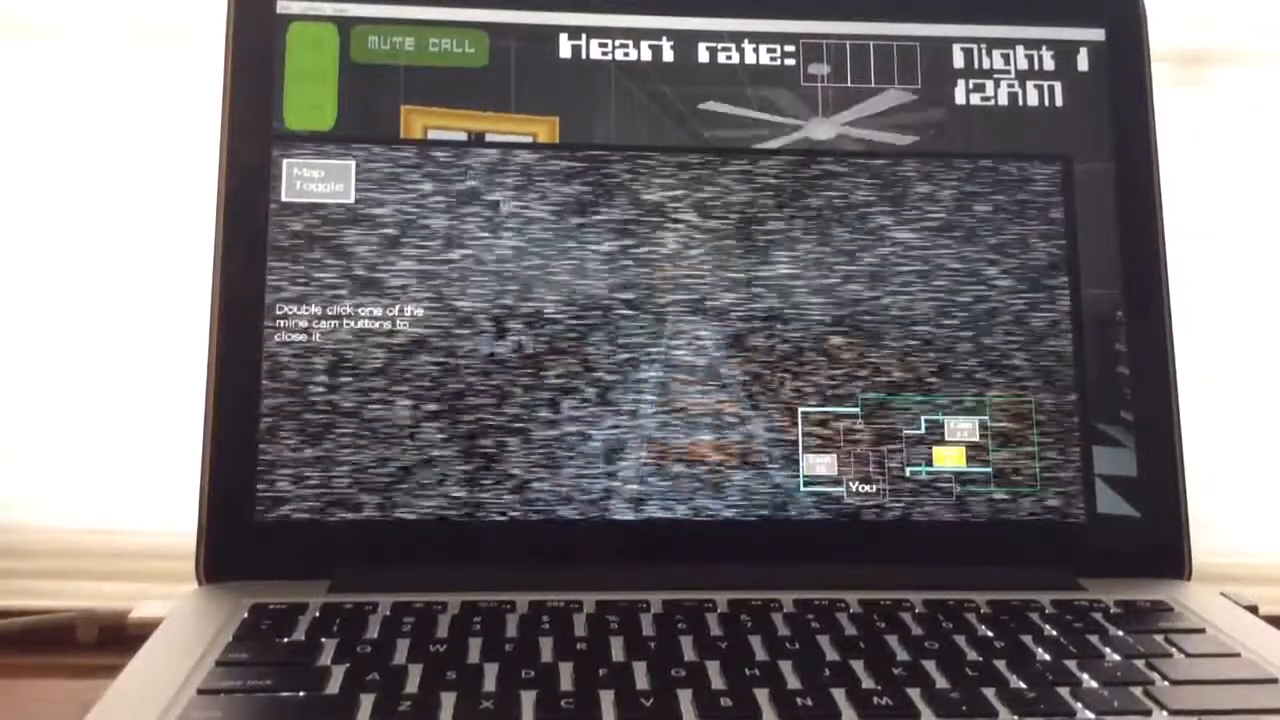
{"action": "left_click", "coordinate": [327, 116]}
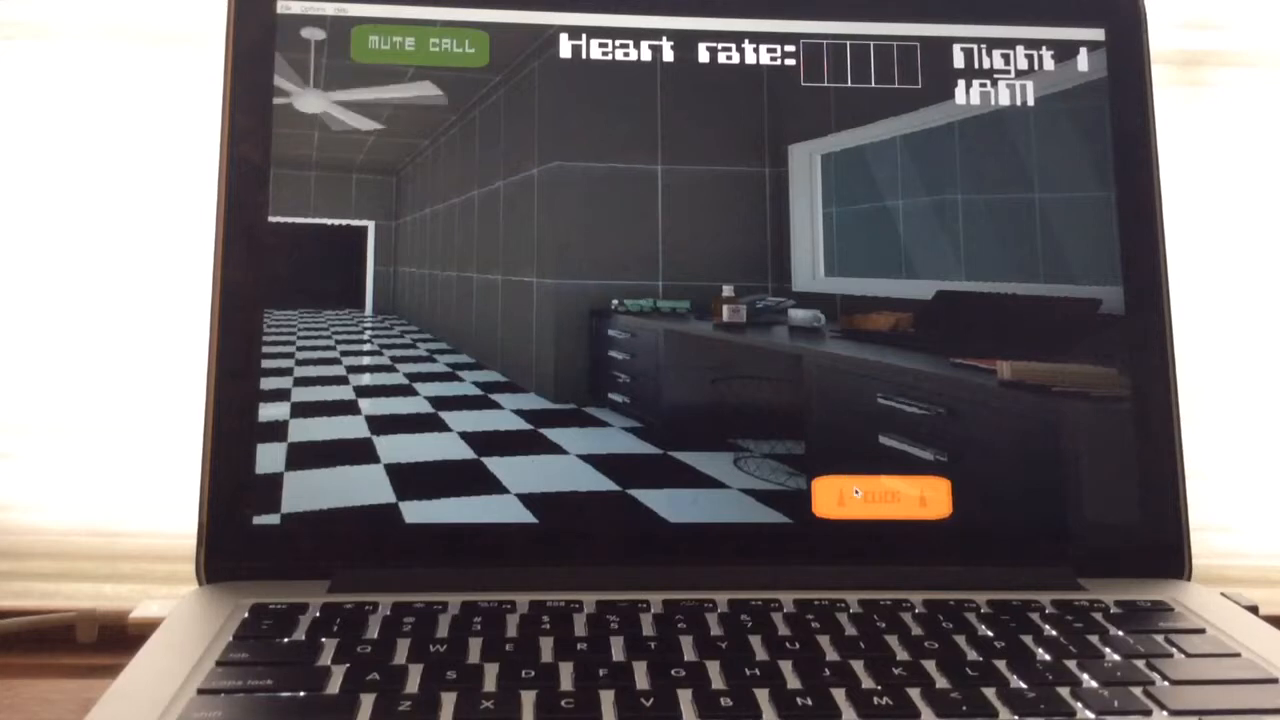
- Check the point switches and circuits panel, glance at the museum camera map, then face the desk and window
{"action": "left_click", "coordinate": [856, 493]}
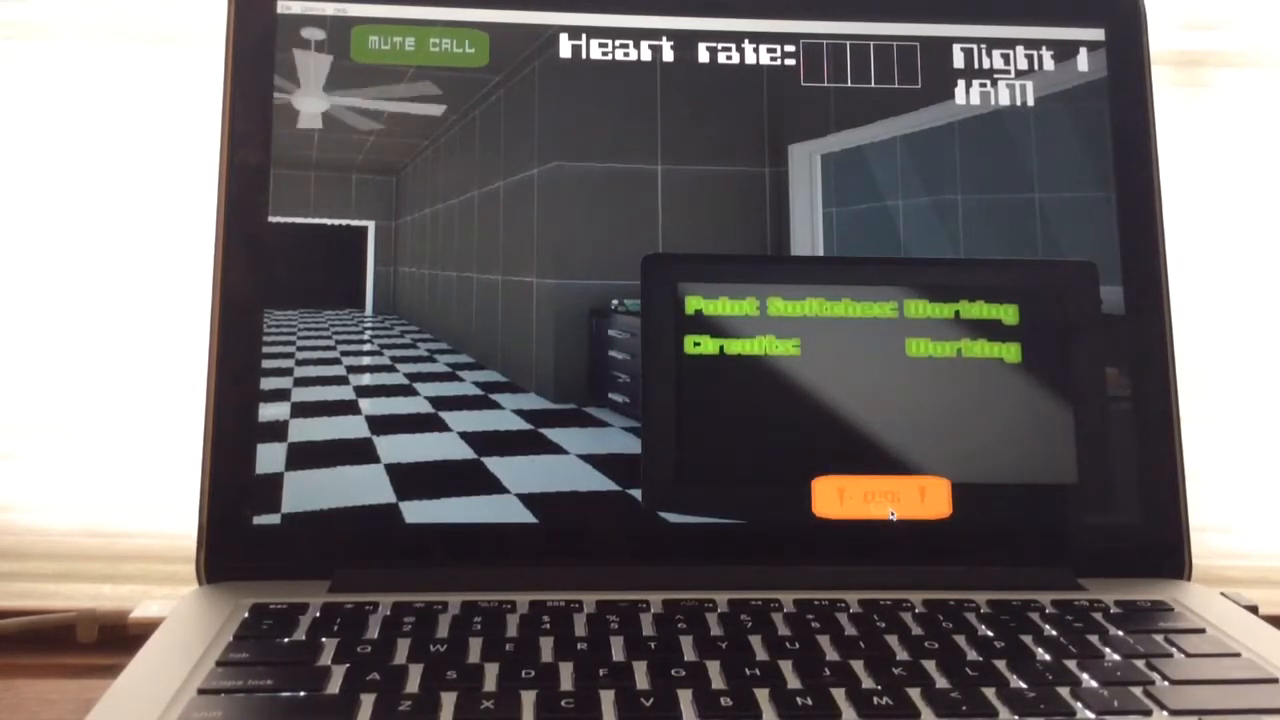
{"action": "left_click", "coordinate": [893, 512]}
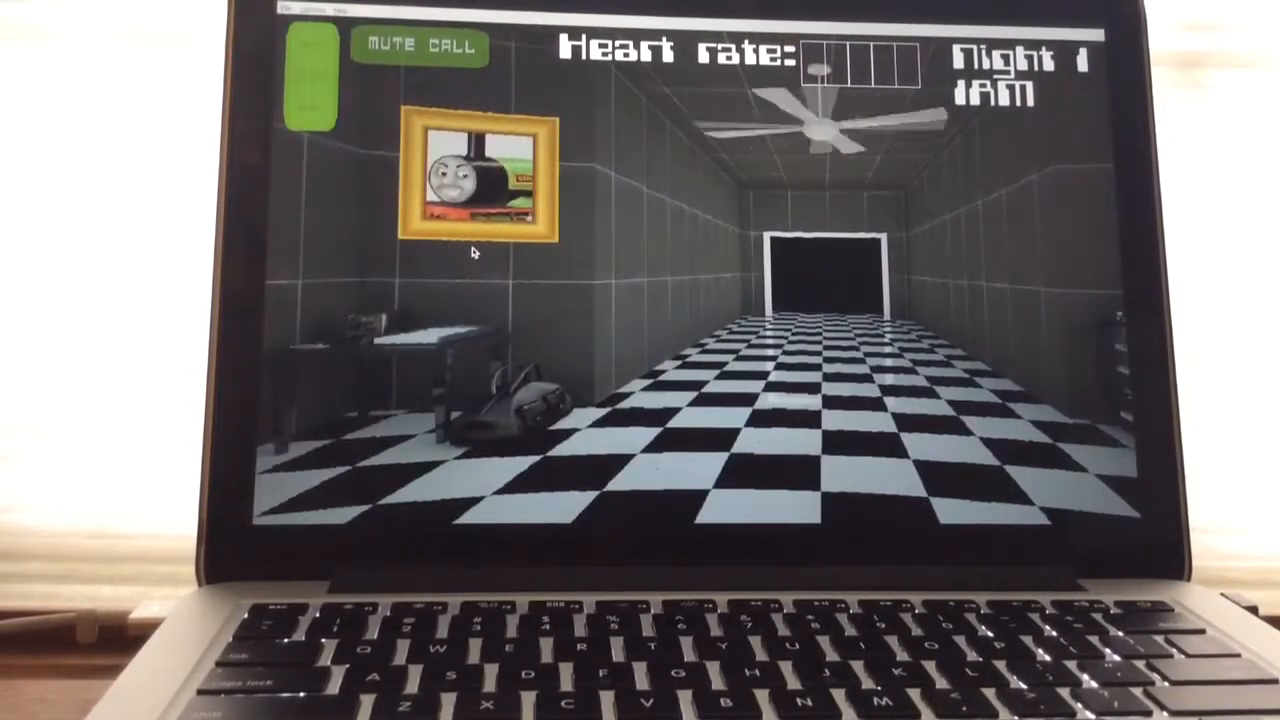
{"action": "left_click", "coordinate": [318, 85]}
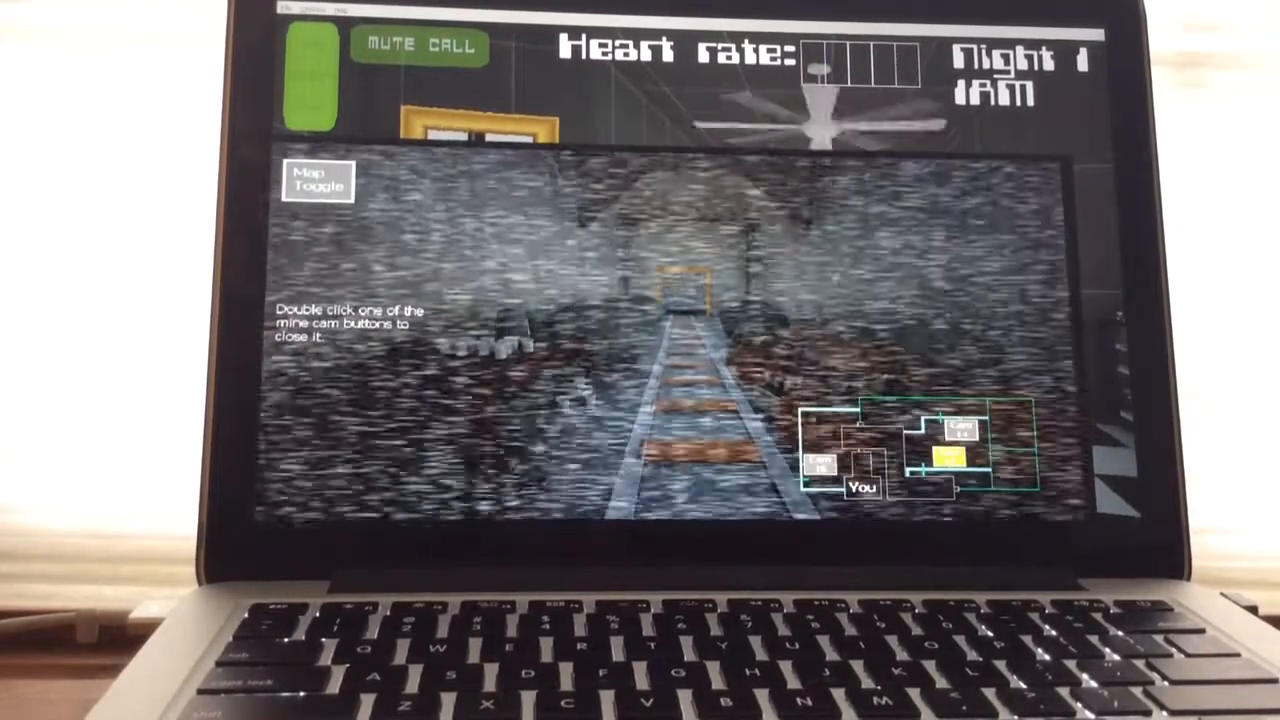
{"action": "left_click", "coordinate": [296, 76]}
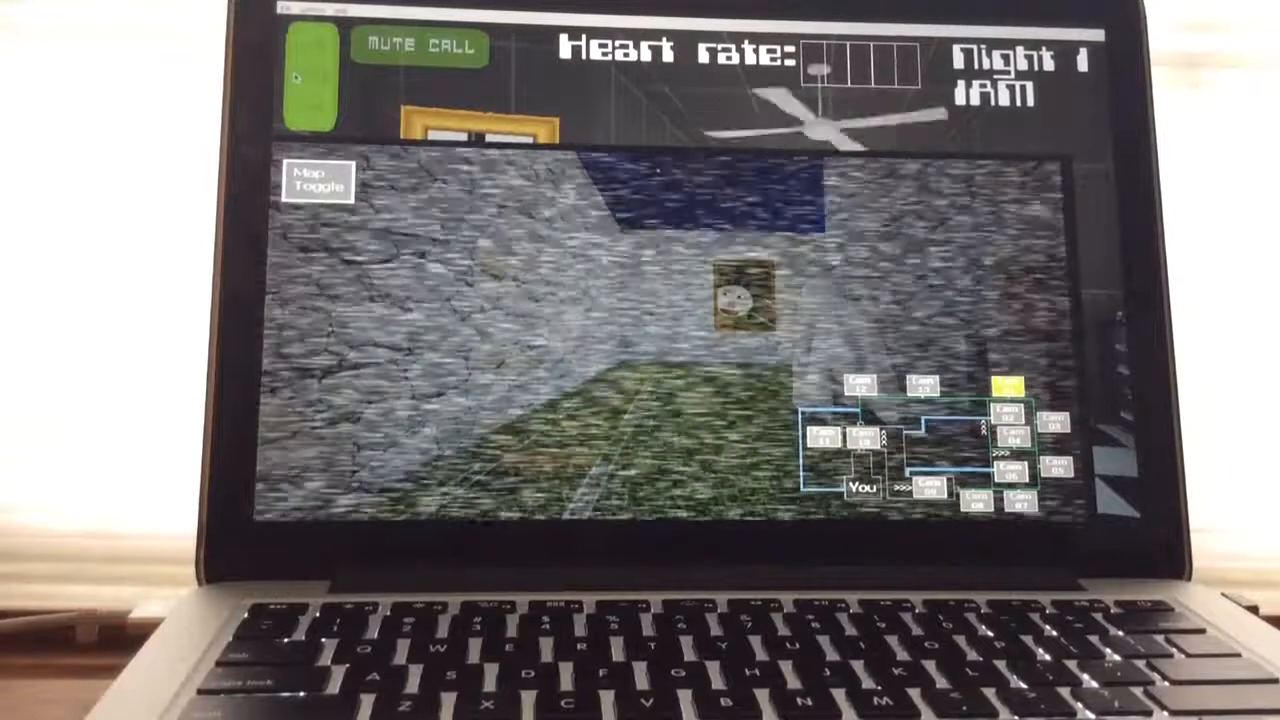
{"action": "left_click", "coordinate": [296, 76]}
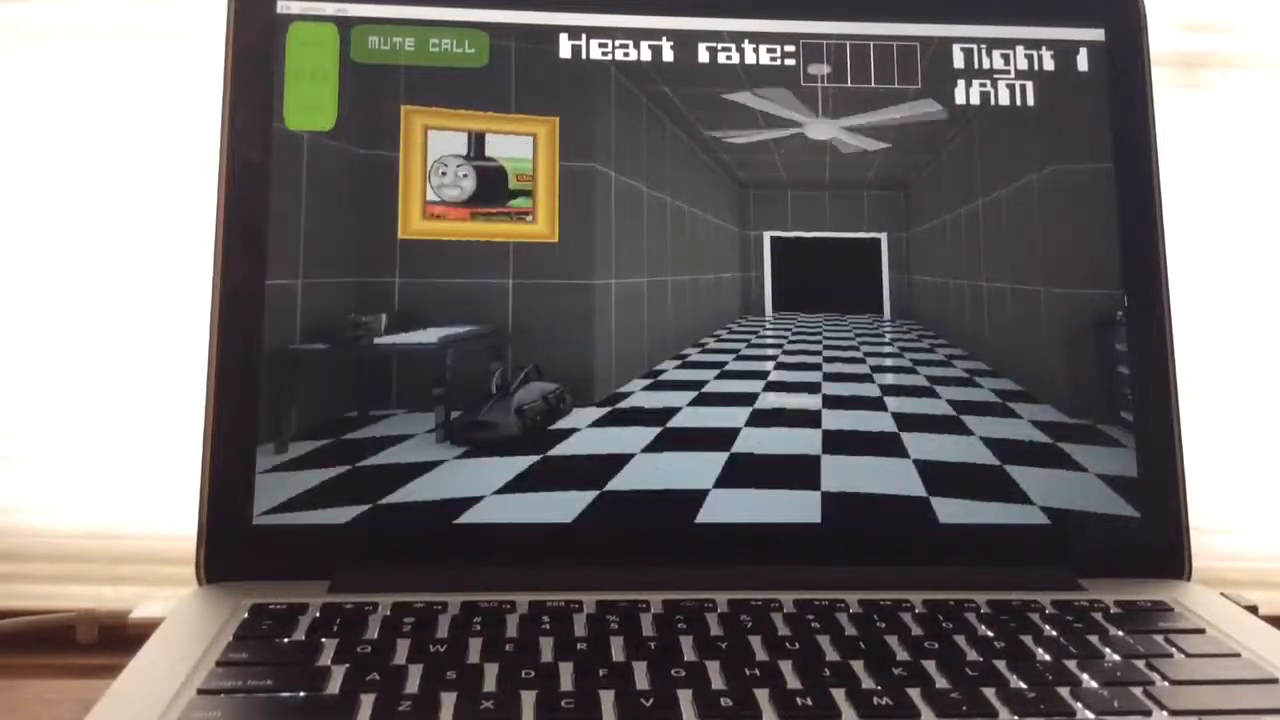
{"action": "left_click_drag", "start_coordinate": [900, 300], "coordinate": [662, 86]}
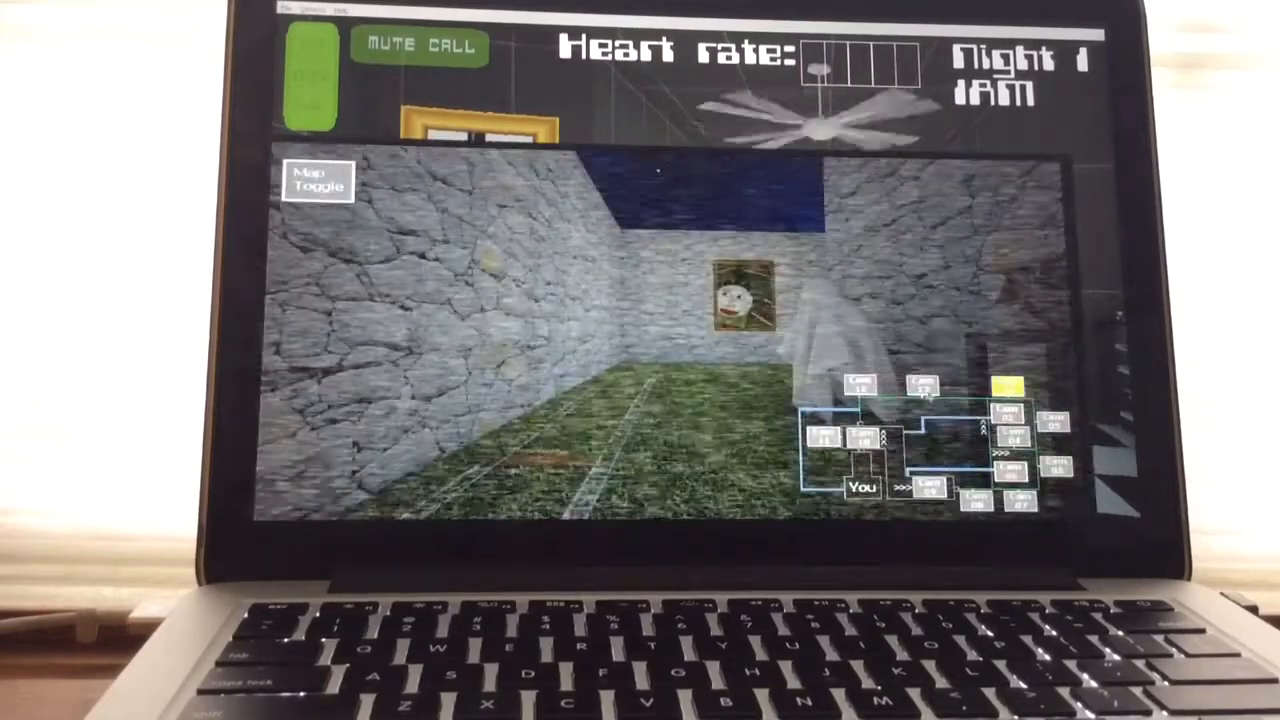
- Cycle through the painting rooms, outdoor cameras and the feed next to the office until 2AM
{"action": "left_click", "coordinate": [920, 387]}
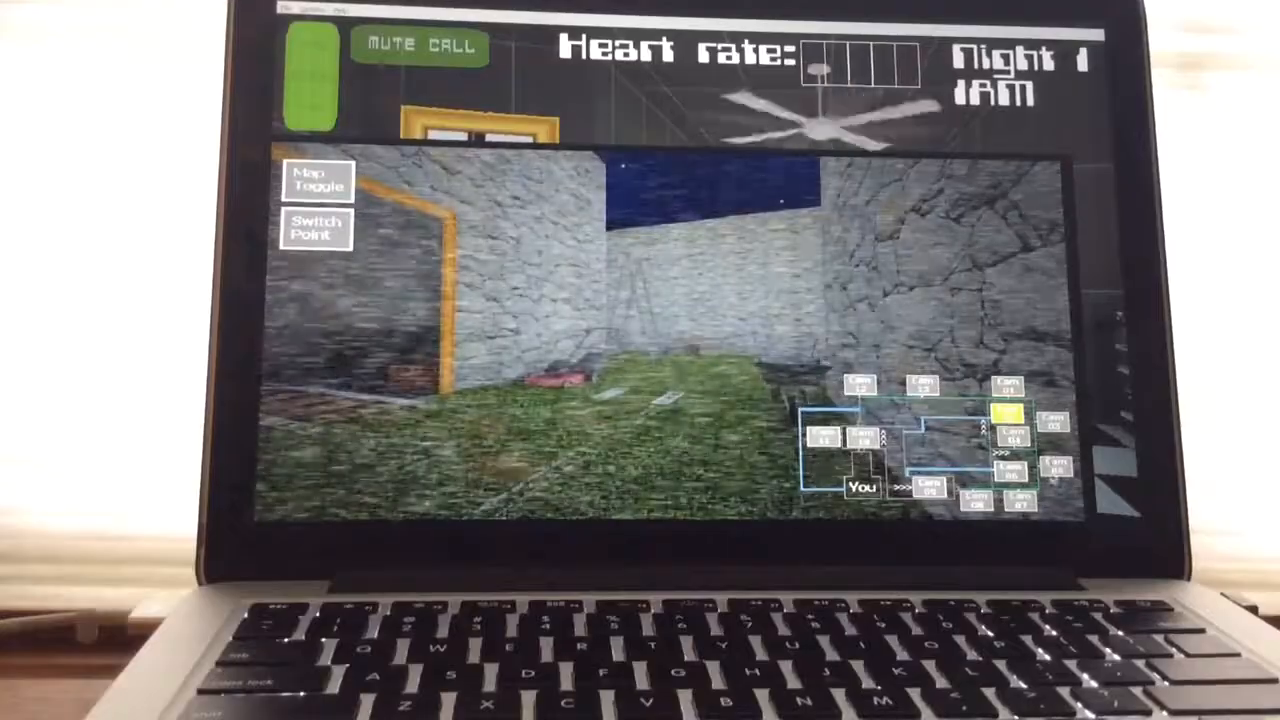
{"action": "left_click", "coordinate": [928, 486]}
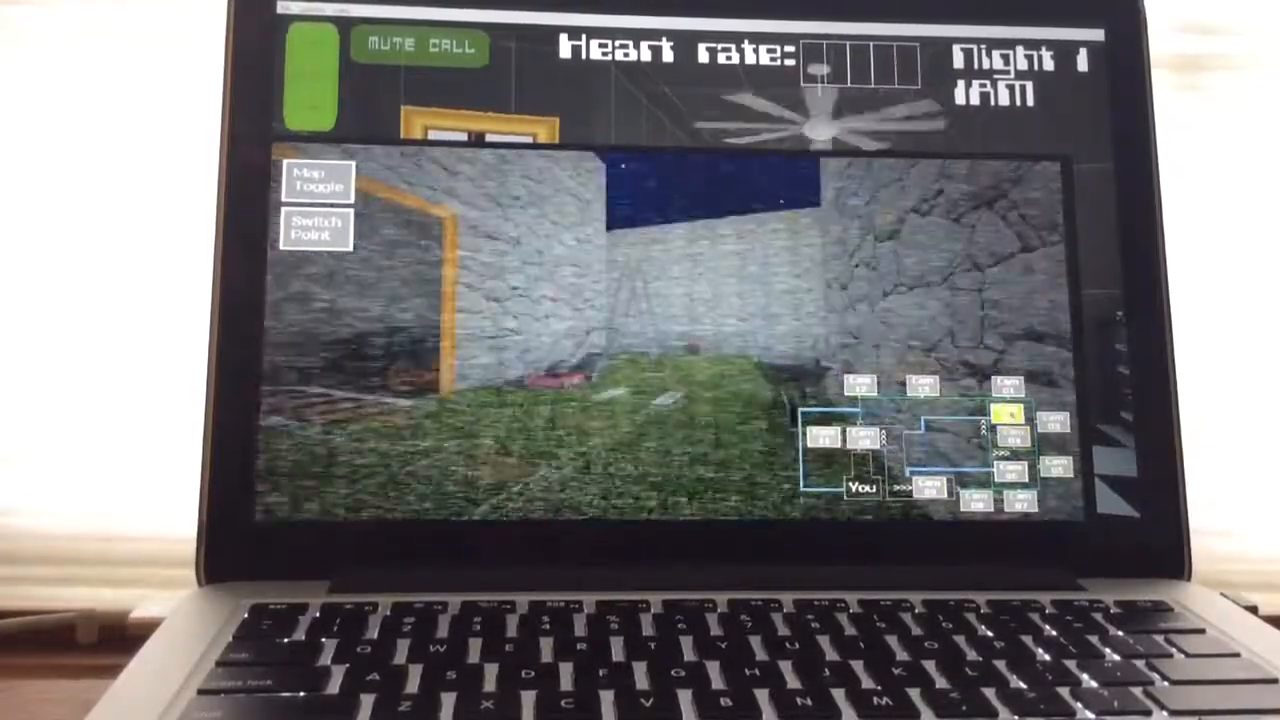
{"action": "left_click", "coordinate": [1012, 436]}
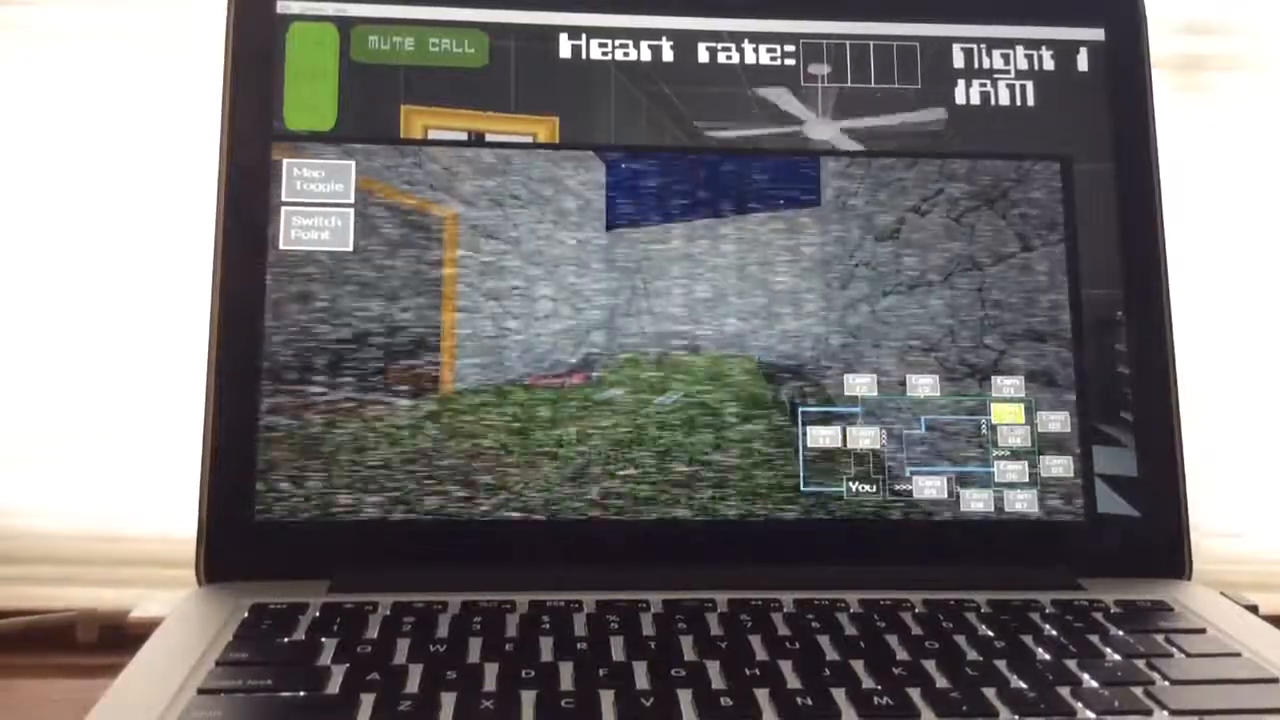
{"action": "left_click", "coordinate": [1012, 435]}
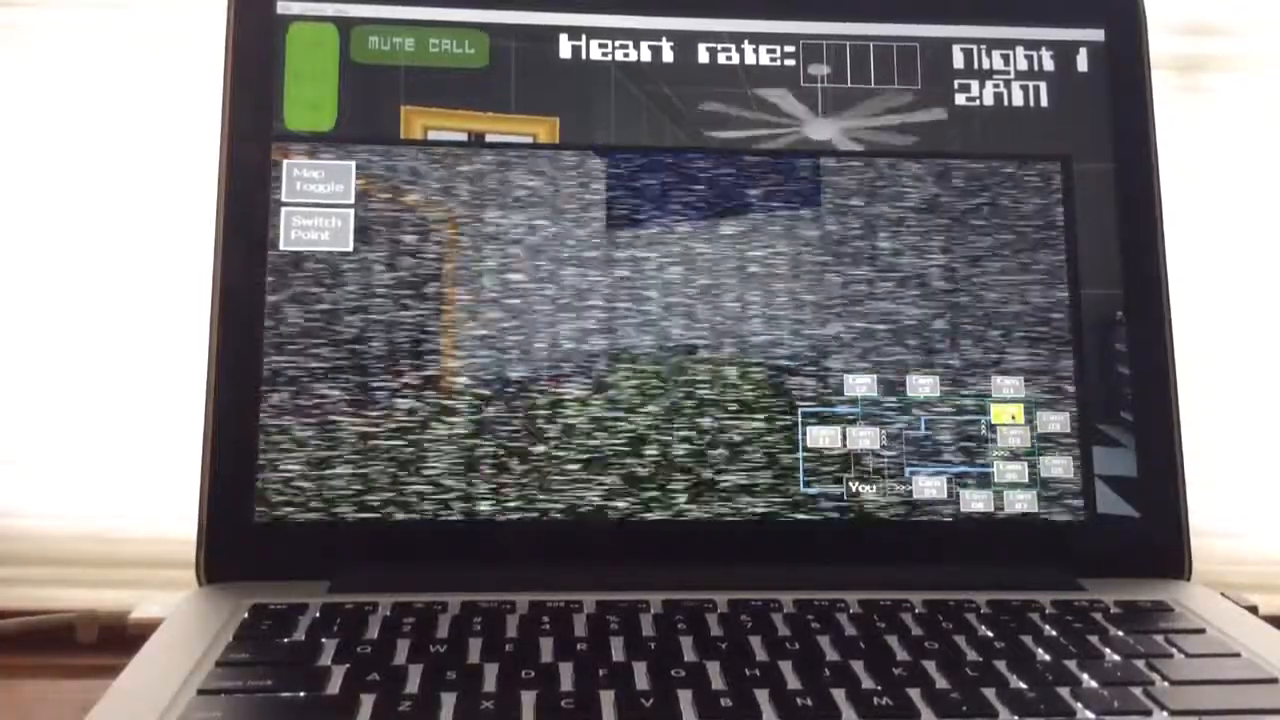
{"action": "left_click", "coordinate": [932, 487]}
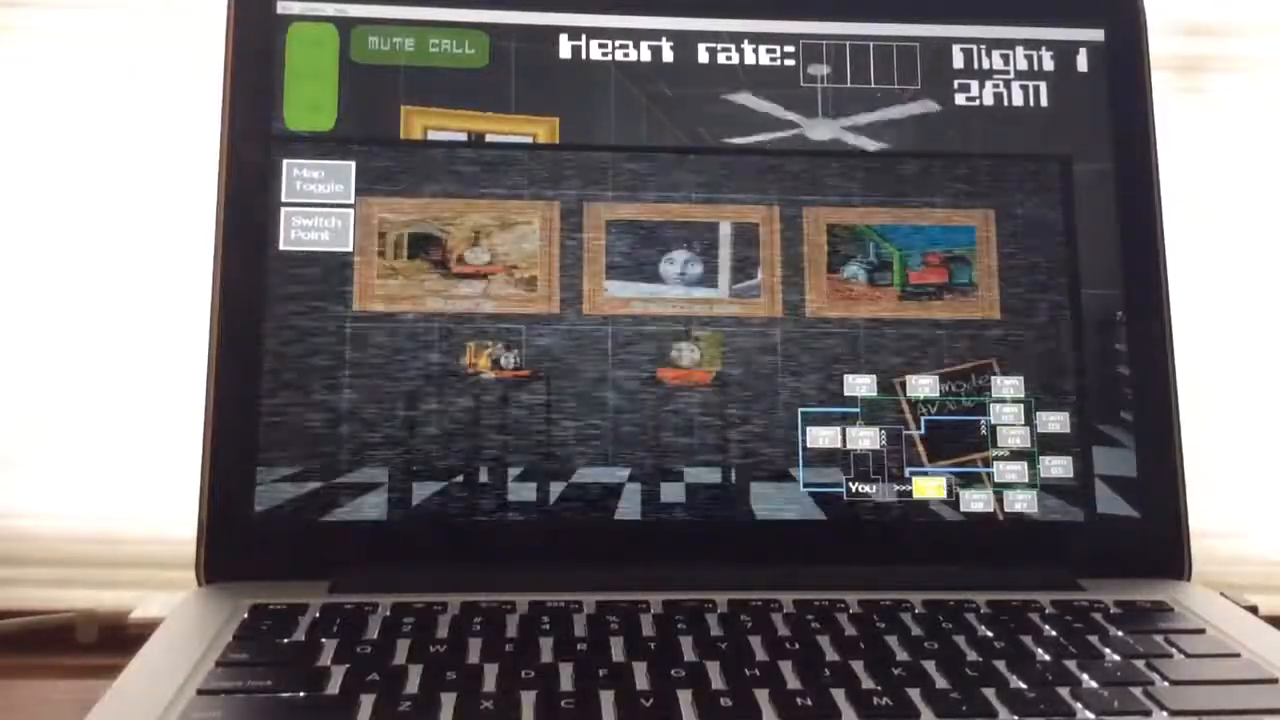
{"action": "left_click", "coordinate": [930, 487]}
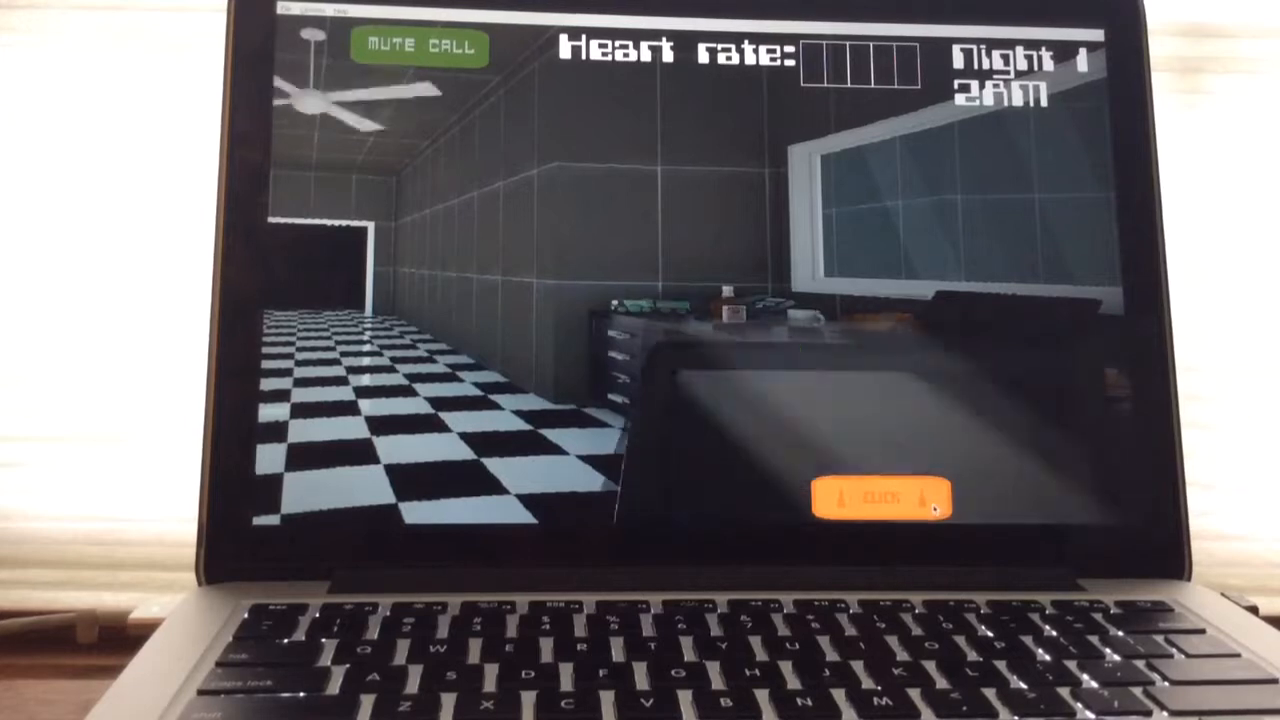
- Check the switches panel, look around the hallway and left wall, then view the mine camera nearest the office
{"action": "left_click", "coordinate": [933, 508]}
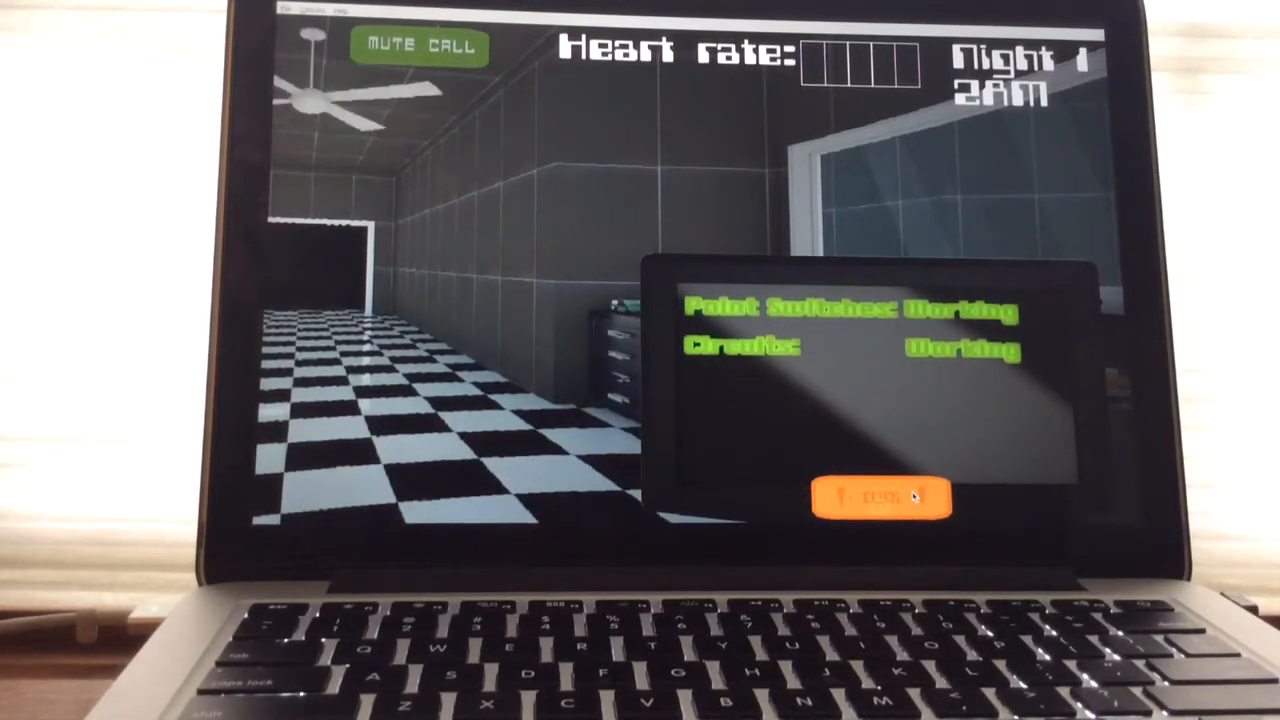
{"action": "left_click", "coordinate": [915, 497]}
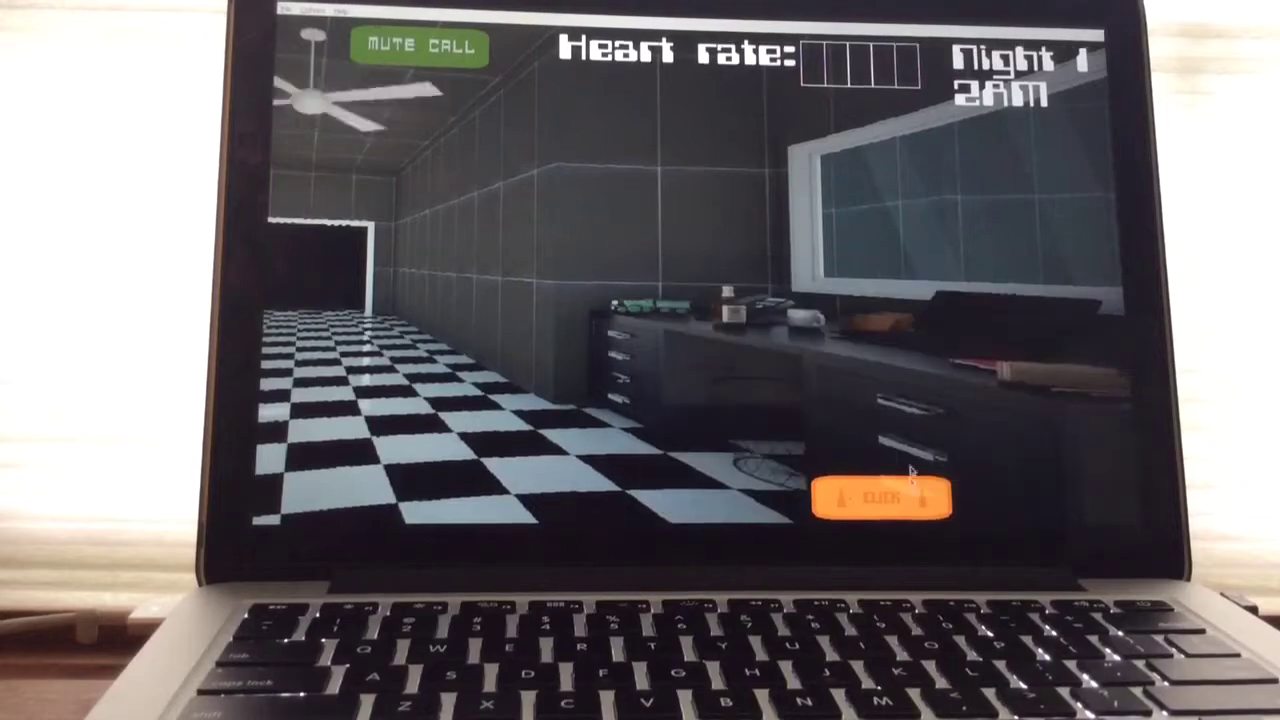
{"action": "left_click", "coordinate": [300, 84]}
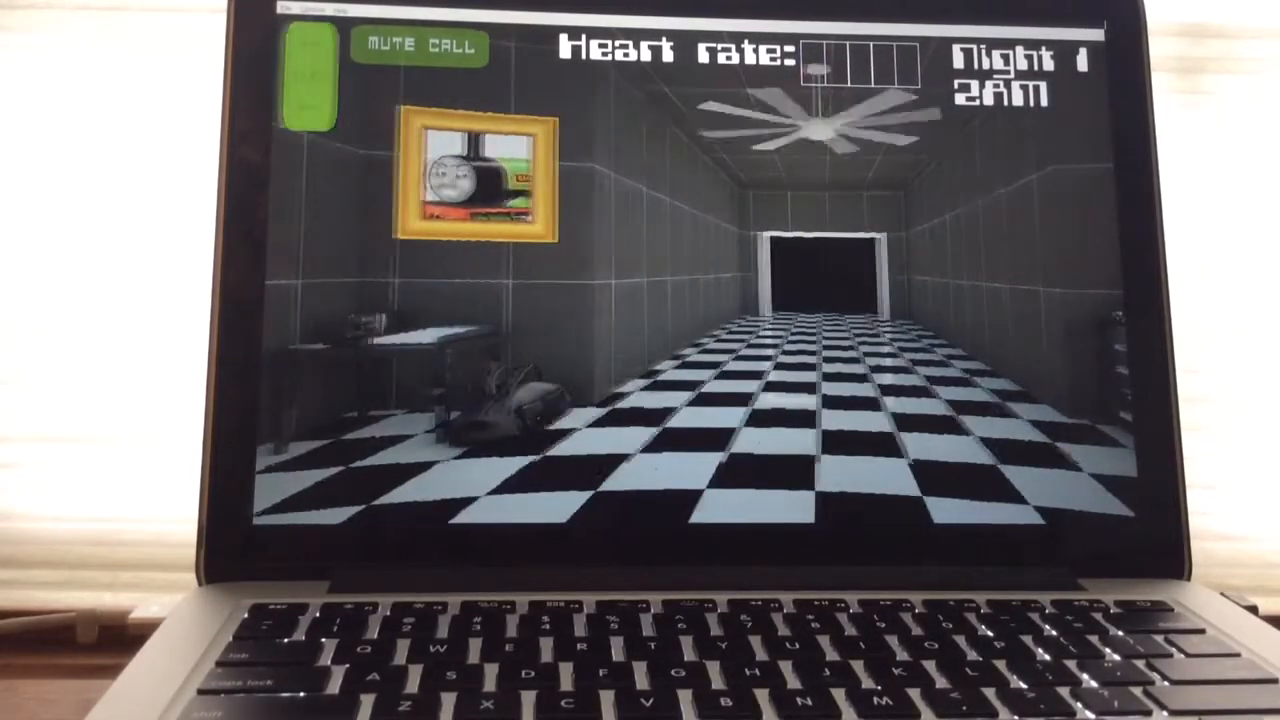
{"action": "left_click", "coordinate": [300, 84]}
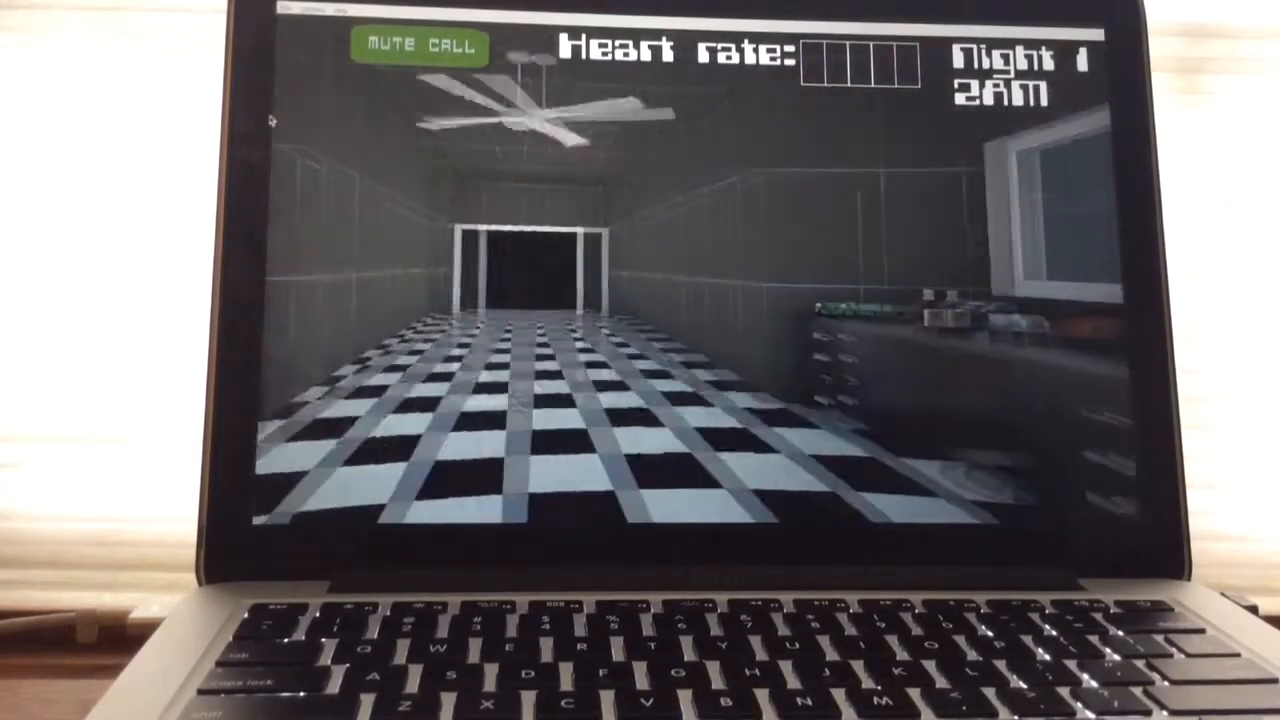
{"action": "left_click", "coordinate": [270, 120]}
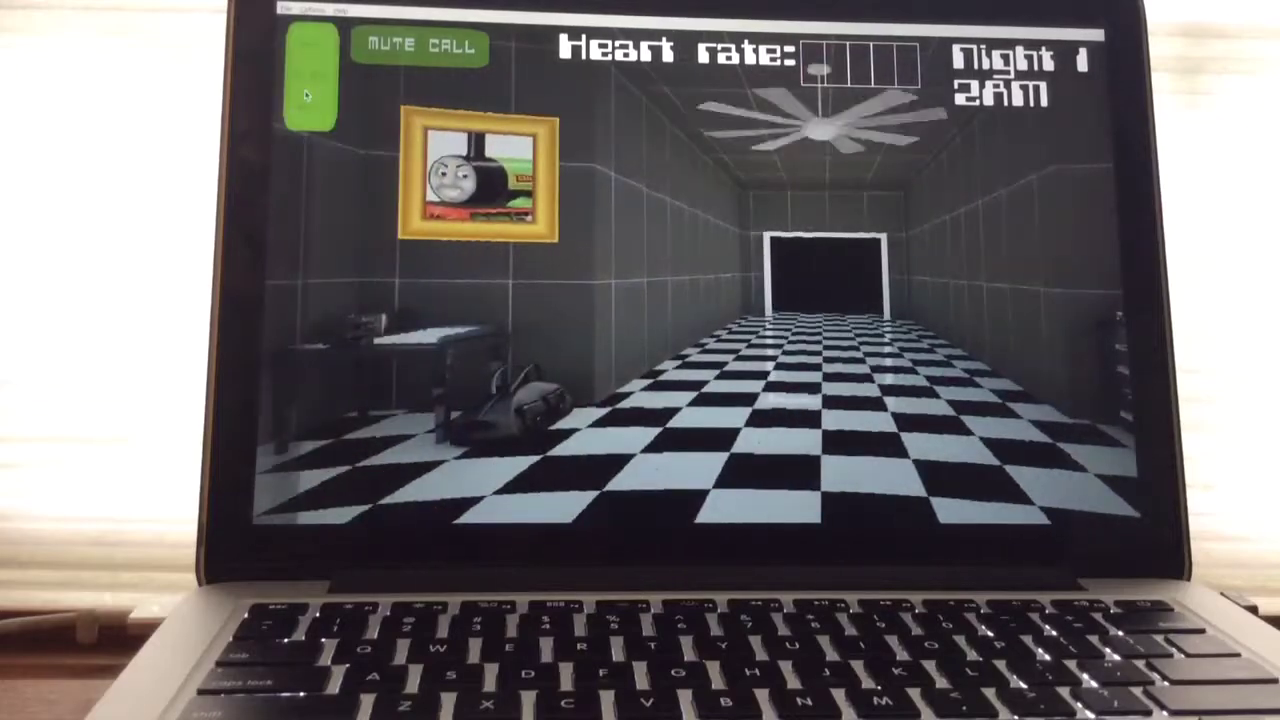
{"action": "left_click", "coordinate": [307, 94]}
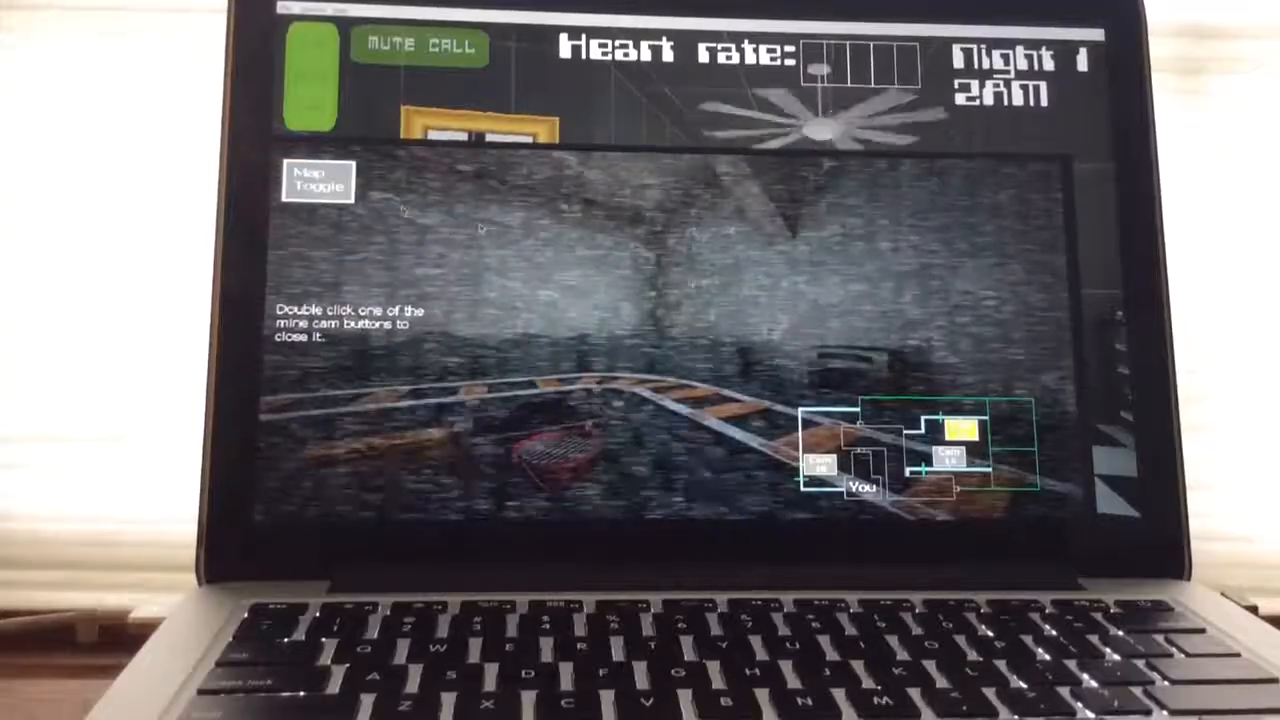
{"action": "left_click", "coordinate": [820, 463]}
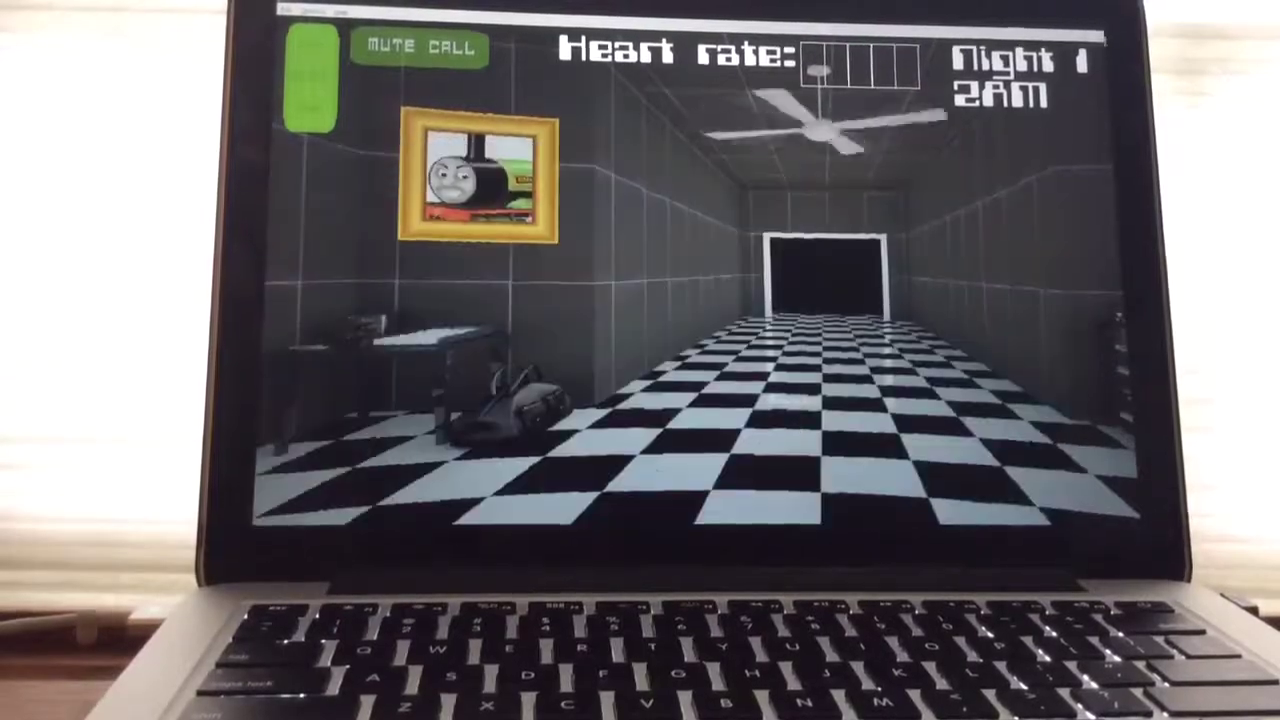
- Turn between the desk, the picture wall and the hallway, then raise the camera monitor again at 3AM
{"action": "left_click_drag", "start_coordinate": [640, 350], "coordinate": [900, 350]}
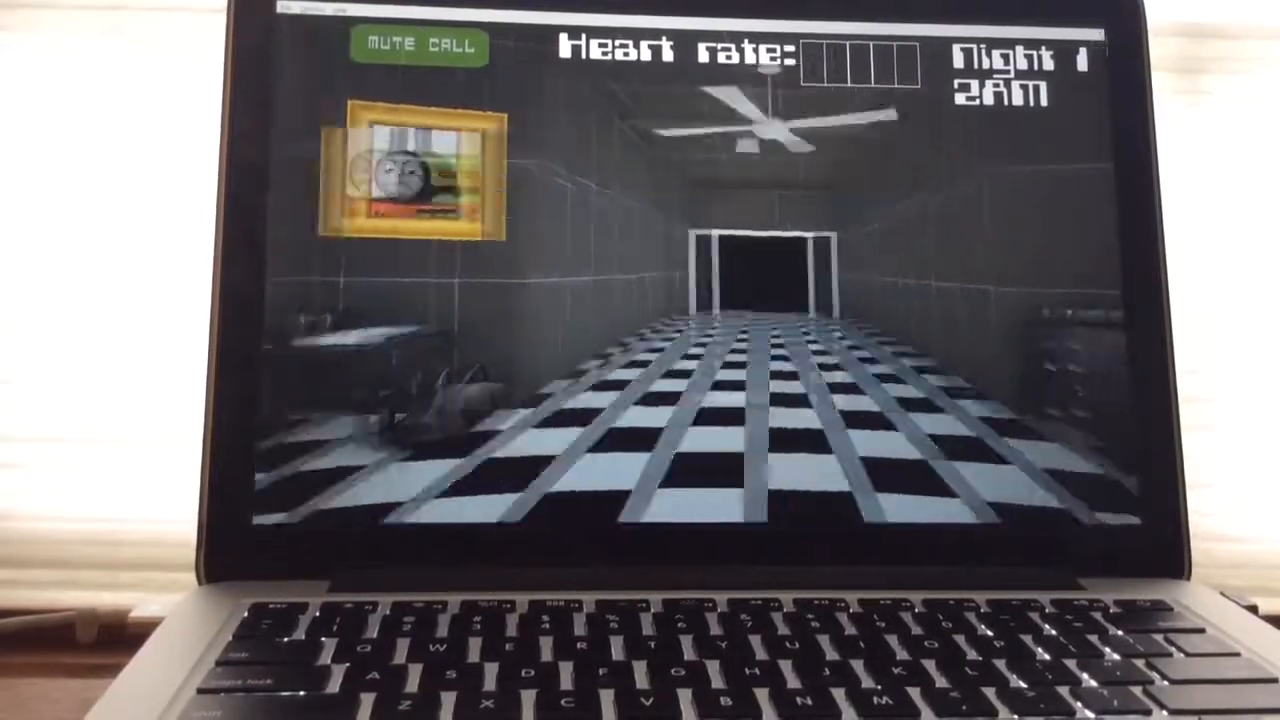
{"action": "left_click_drag", "start_coordinate": [500, 350], "coordinate": [900, 350]}
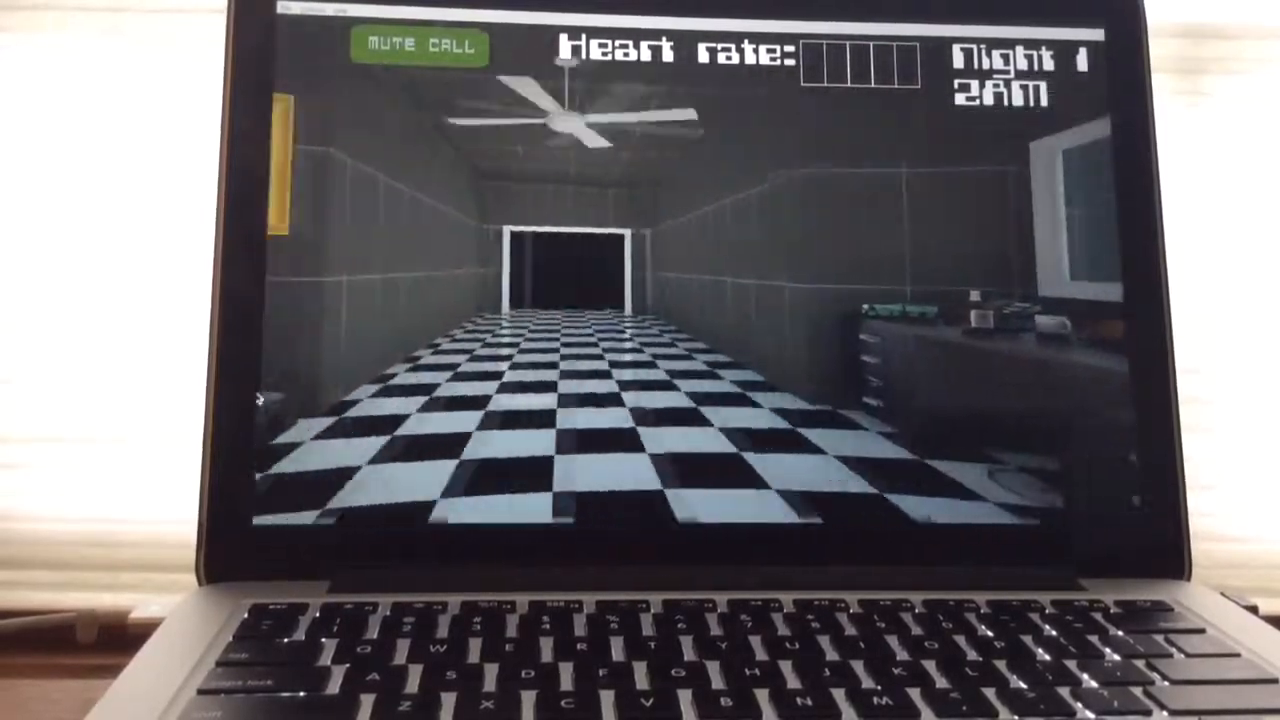
{"action": "key", "text": "Right"}
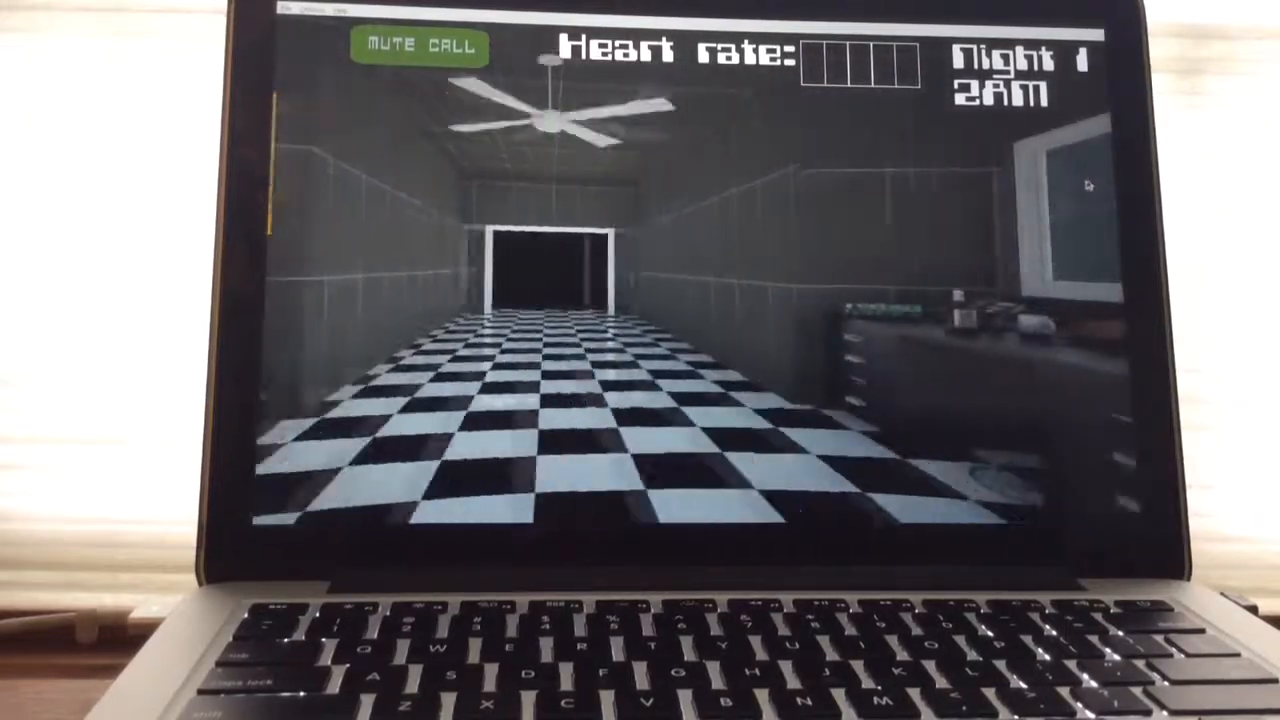
{"action": "key", "text": "Left"}
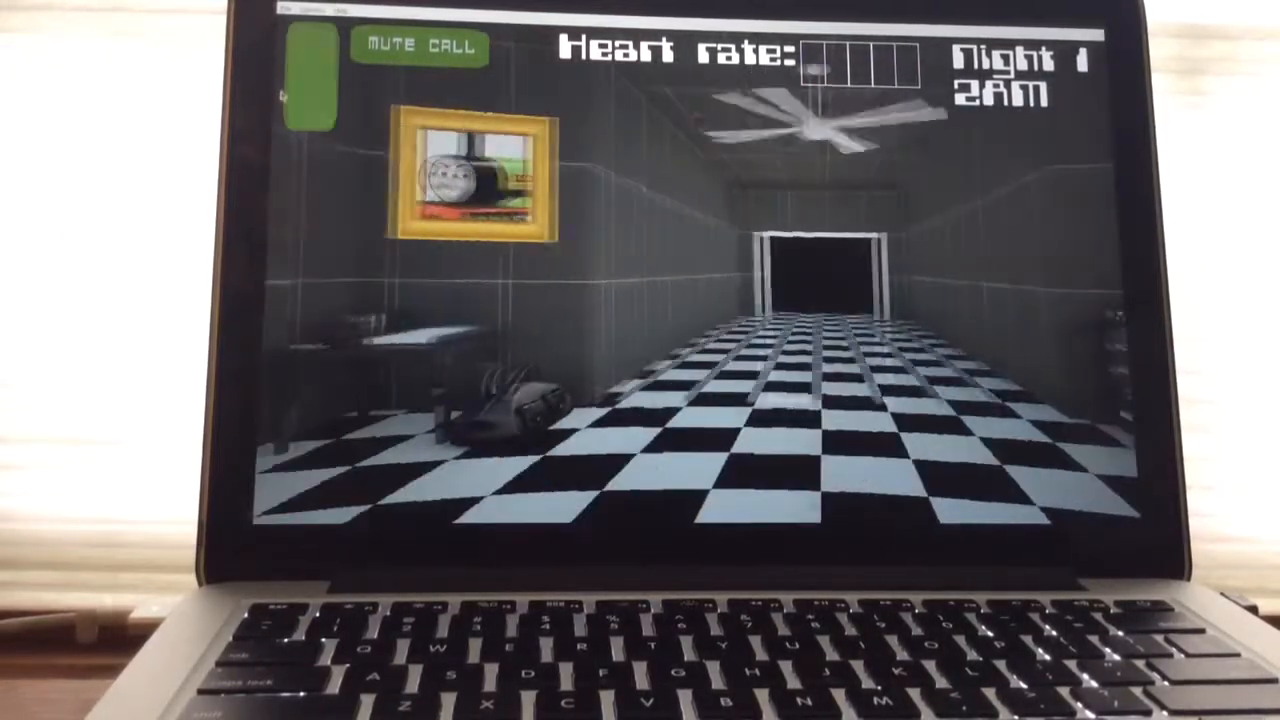
{"action": "left_click", "coordinate": [309, 80]}
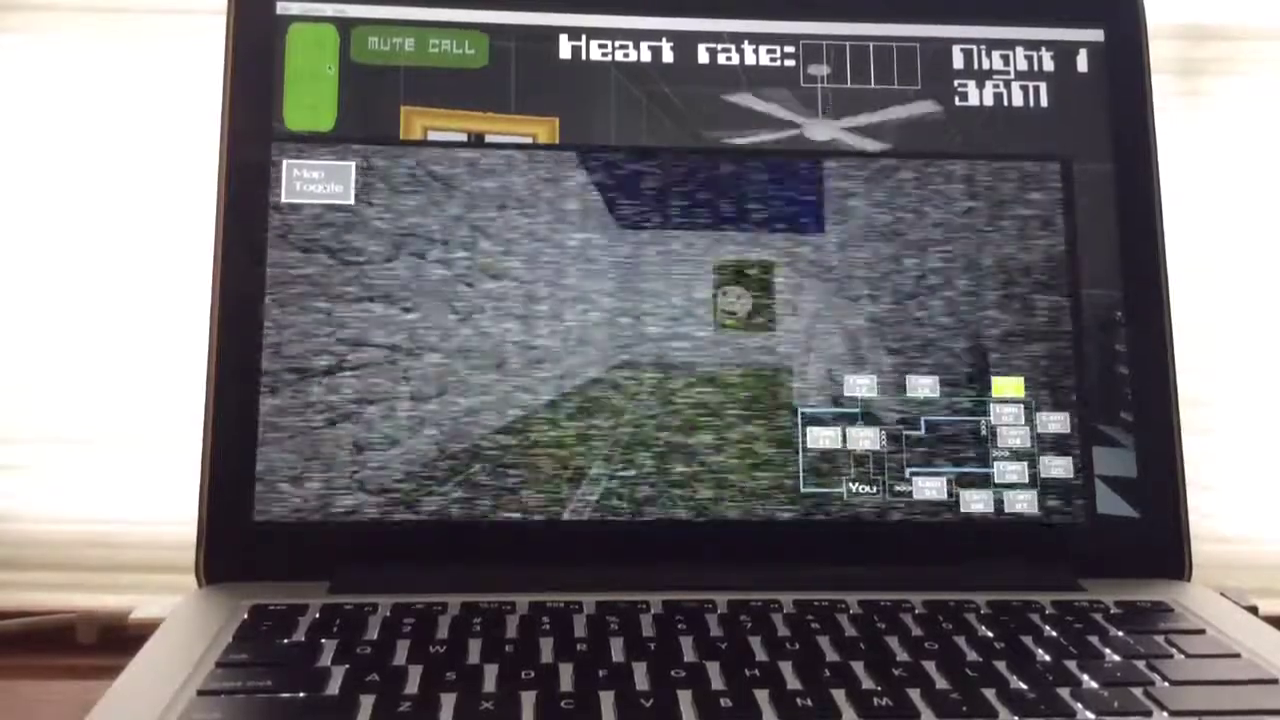
- Lower and raise the camera monitor through 3AM and check a couple of museum feeds
{"action": "left_click", "coordinate": [317, 181]}
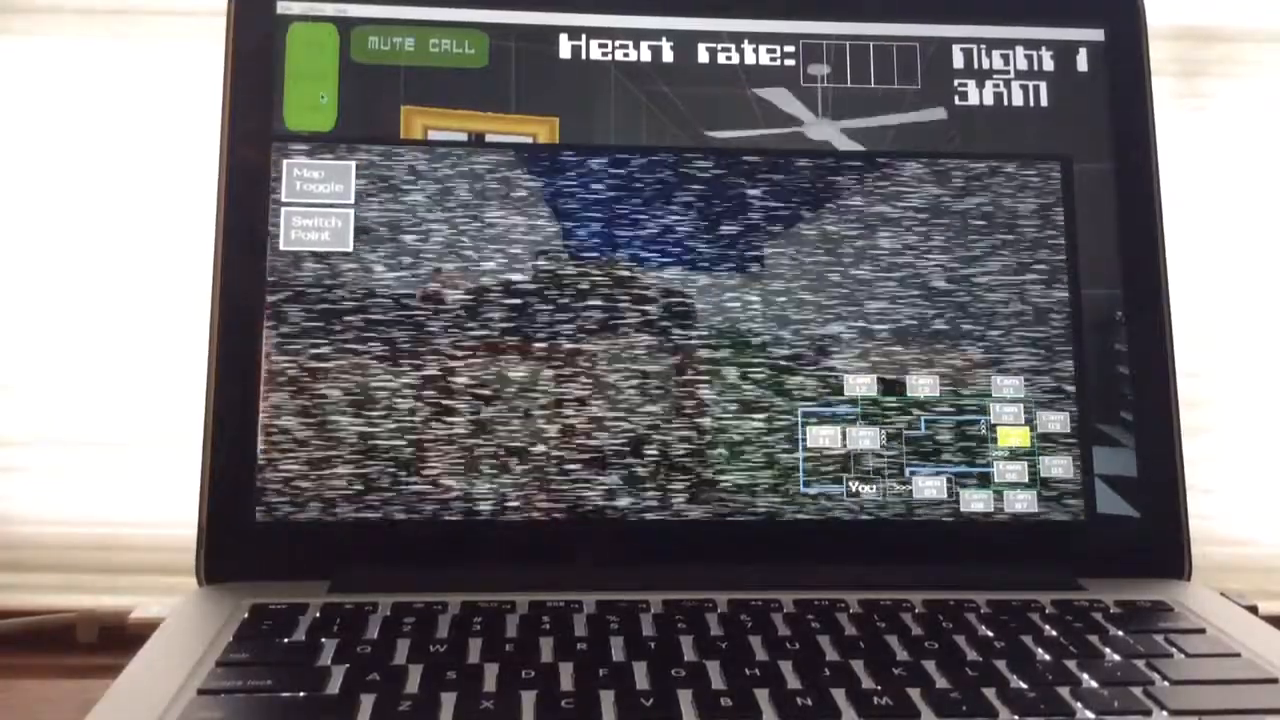
{"action": "left_click", "coordinate": [315, 90]}
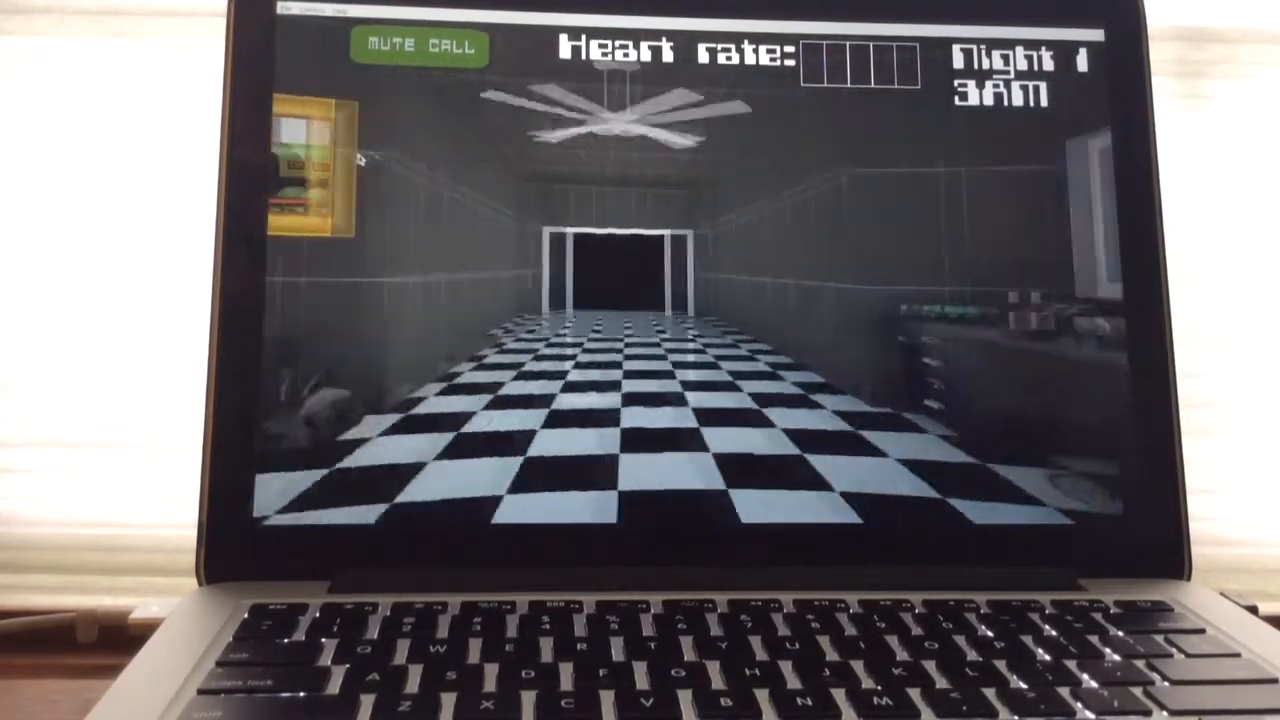
{"action": "left_click", "coordinate": [323, 118]}
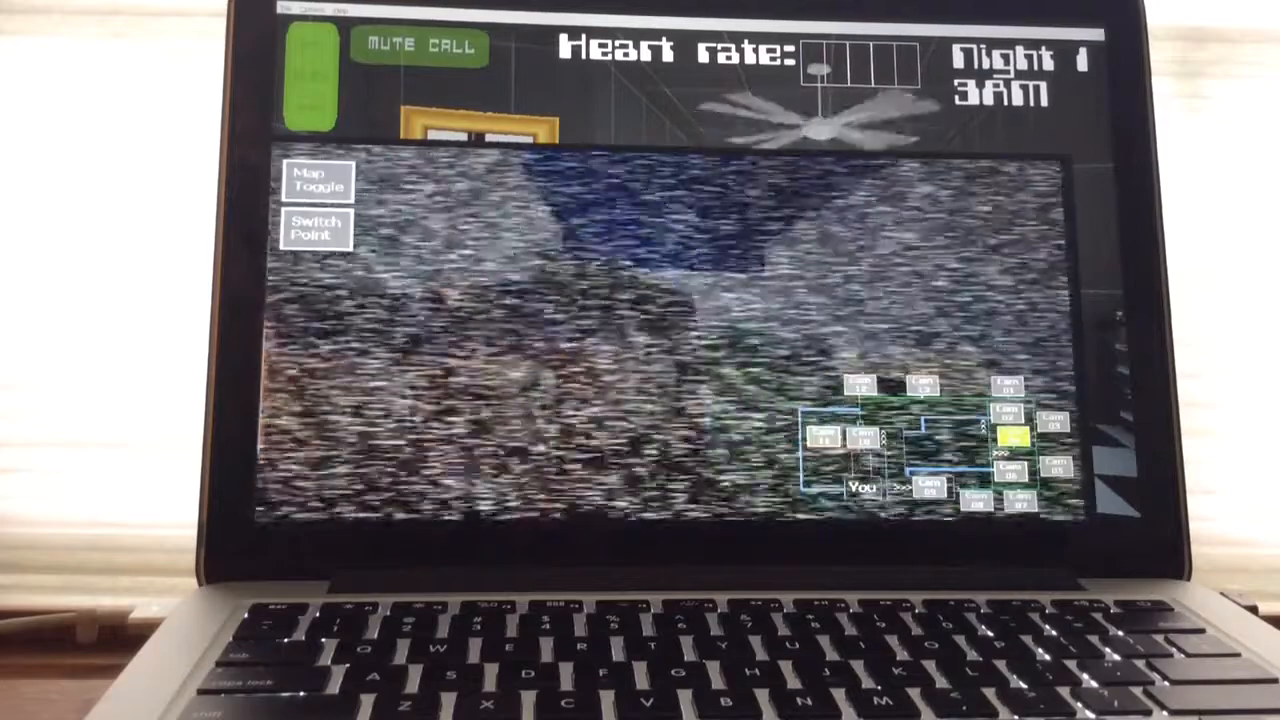
{"action": "left_click", "coordinate": [922, 385]}
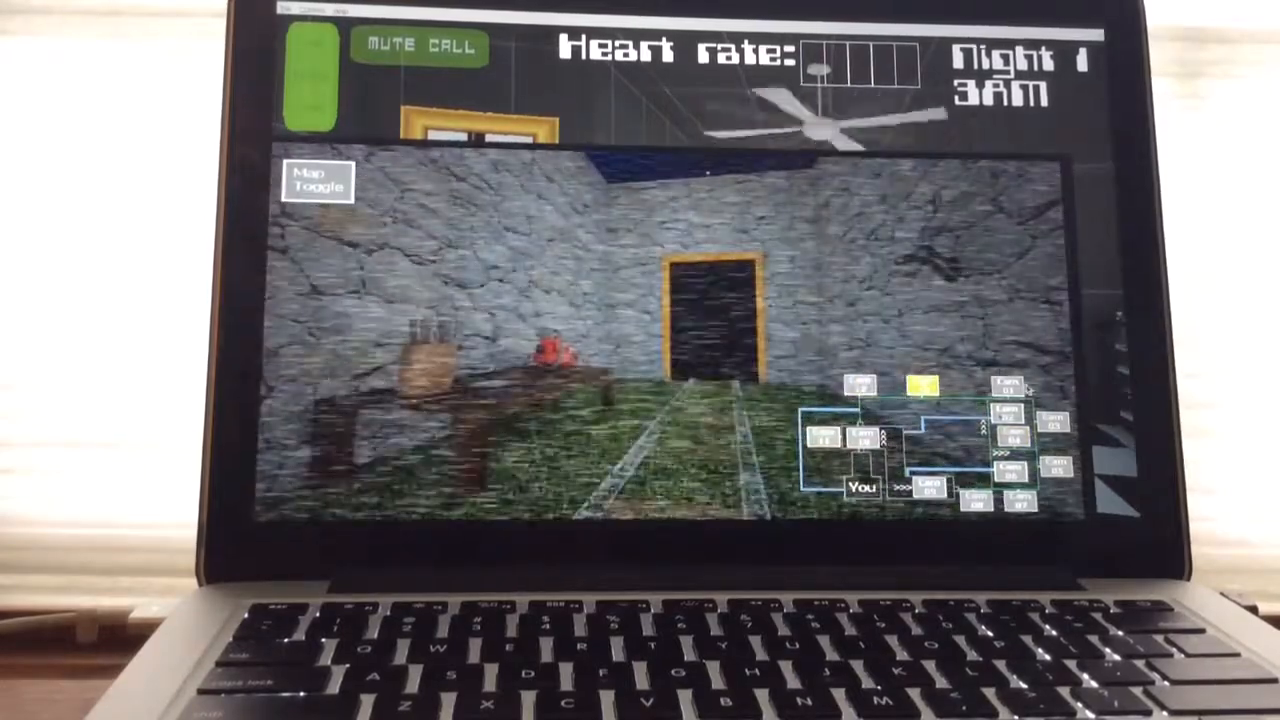
{"action": "left_click", "coordinate": [862, 385]}
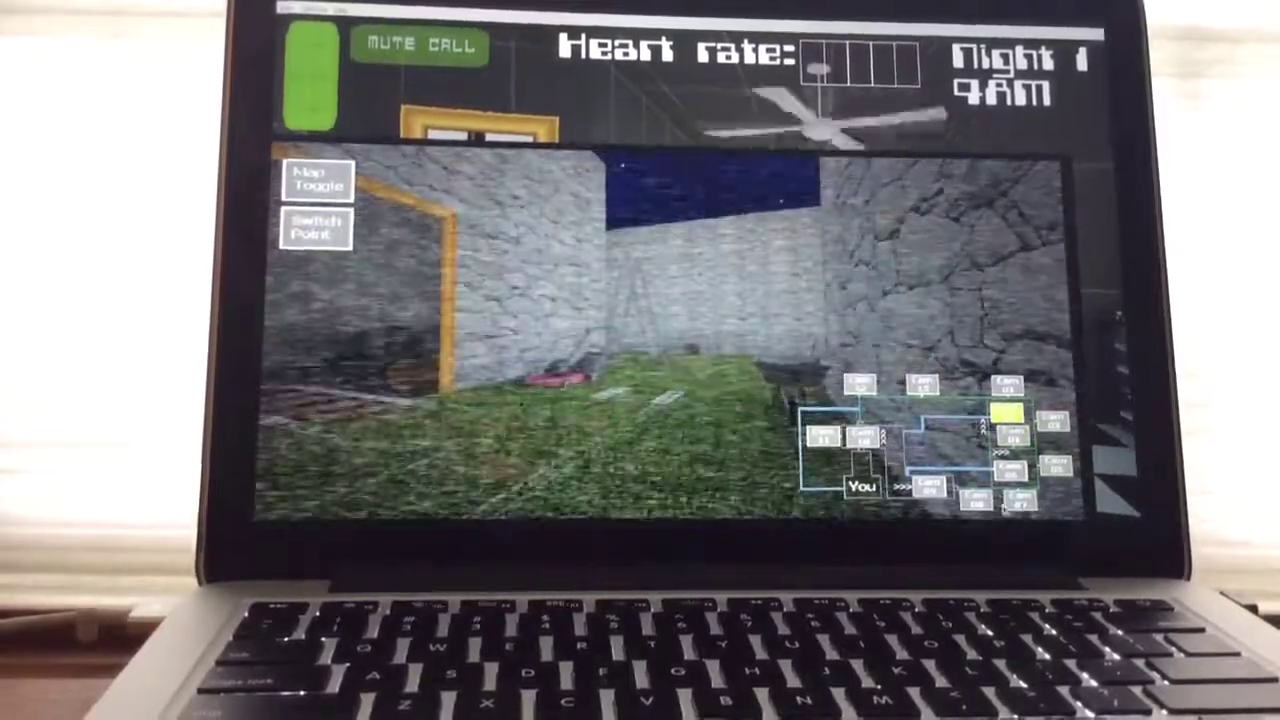
- Check four more museum camera feeds, then look around the office toward the desk at 4AM
{"action": "left_click", "coordinate": [1020, 500]}
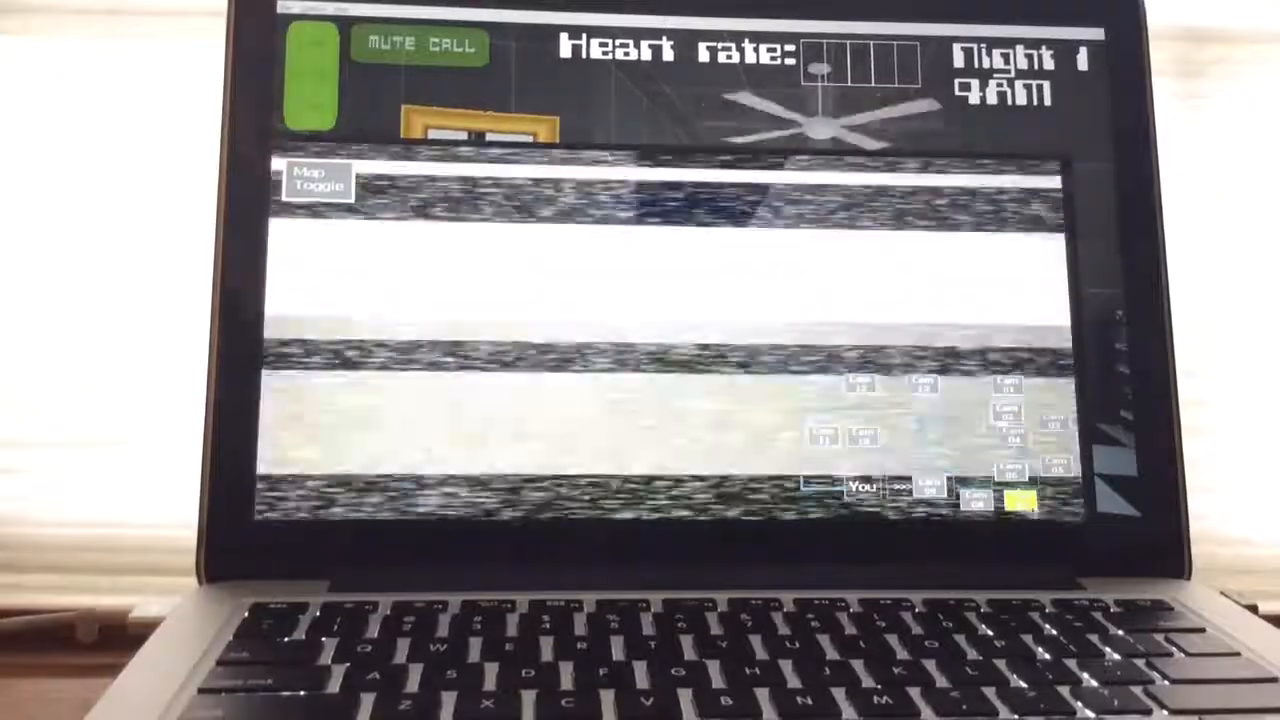
{"action": "left_click", "coordinate": [1010, 470]}
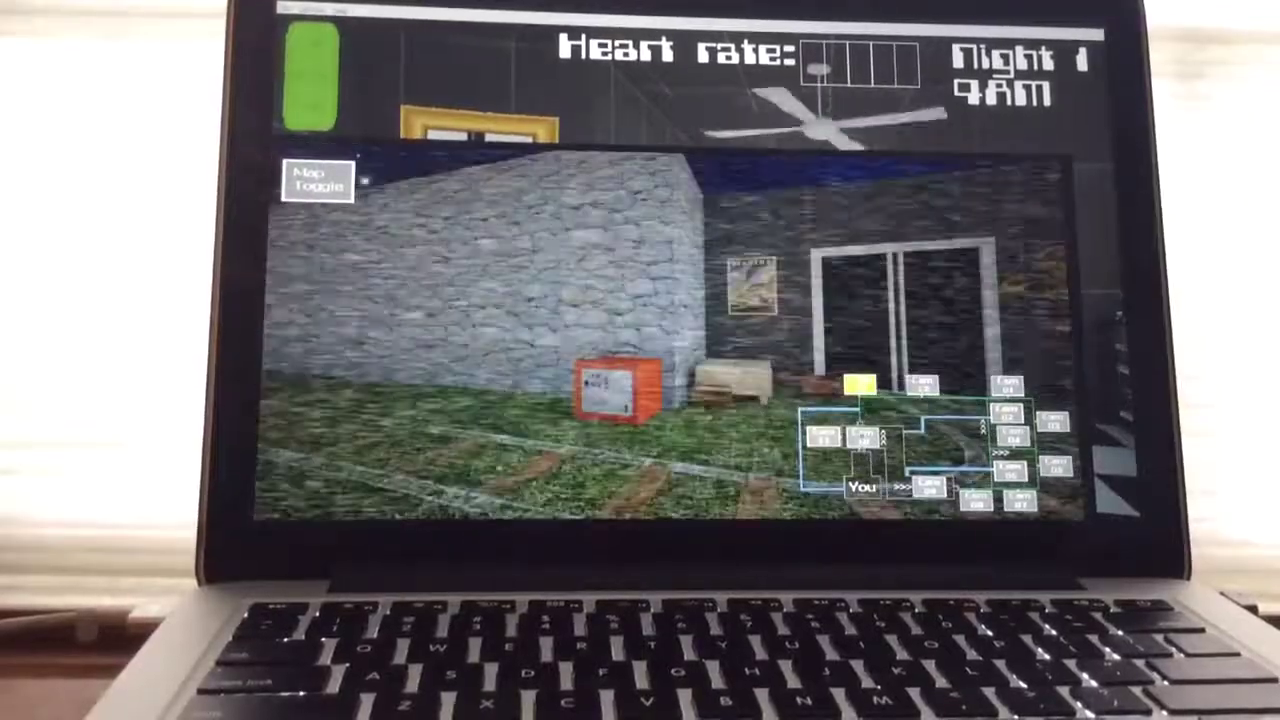
{"action": "left_click", "coordinate": [862, 437]}
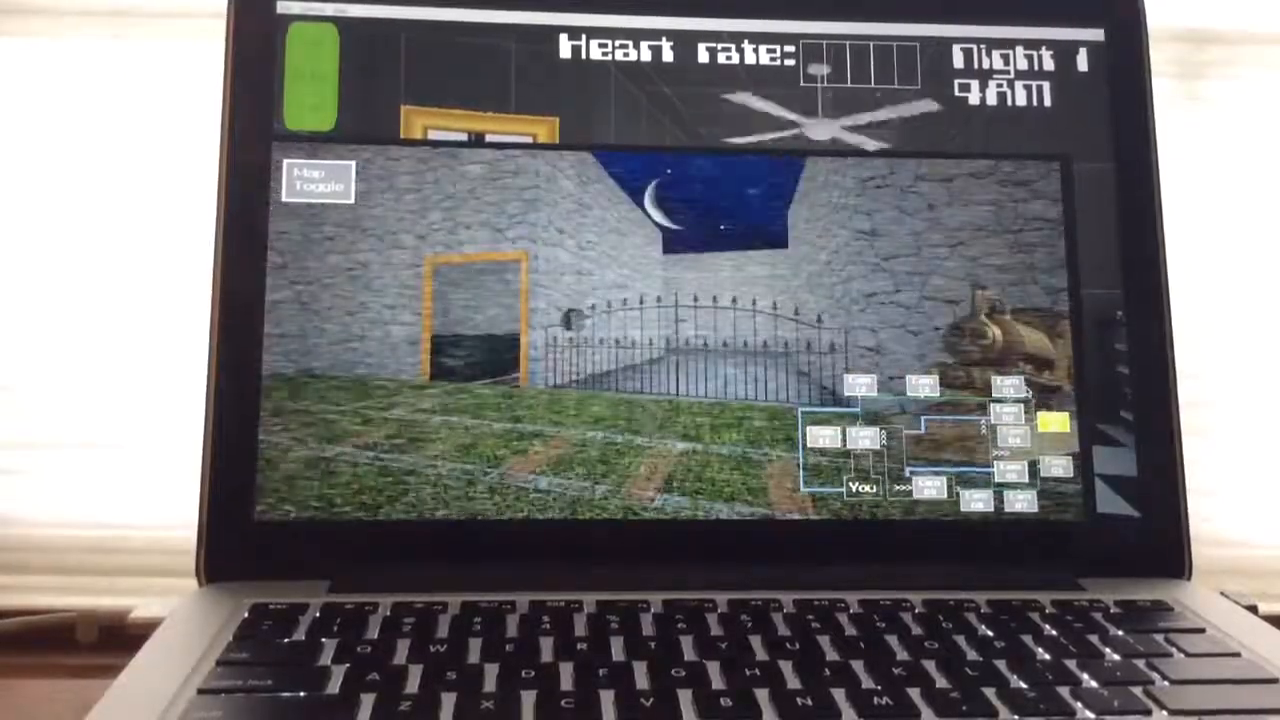
{"action": "left_click", "coordinate": [1008, 385]}
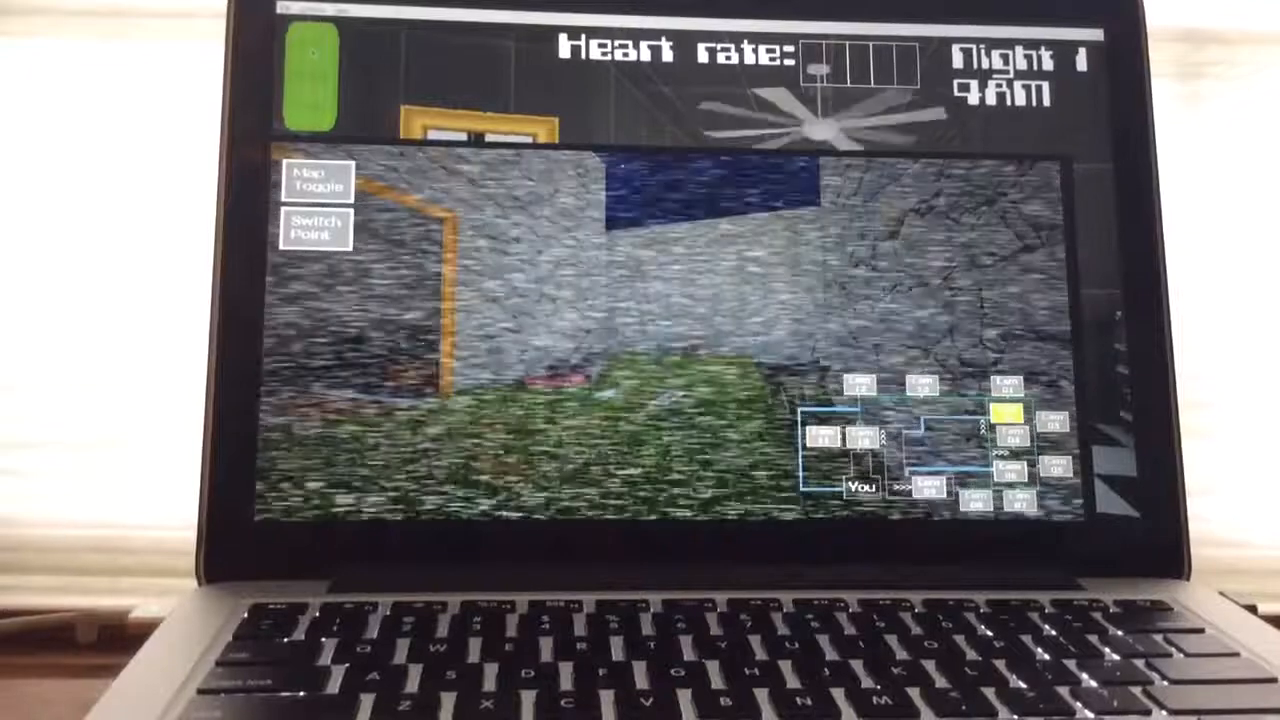
{"action": "mouse_move", "coordinate": [1040, 245]}
{"action": "left_mouse_down"}
{"action": "mouse_move", "coordinate": [418, 148]}
{"action": "mouse_move", "coordinate": [384, 174]}
{"action": "left_mouse_up"}
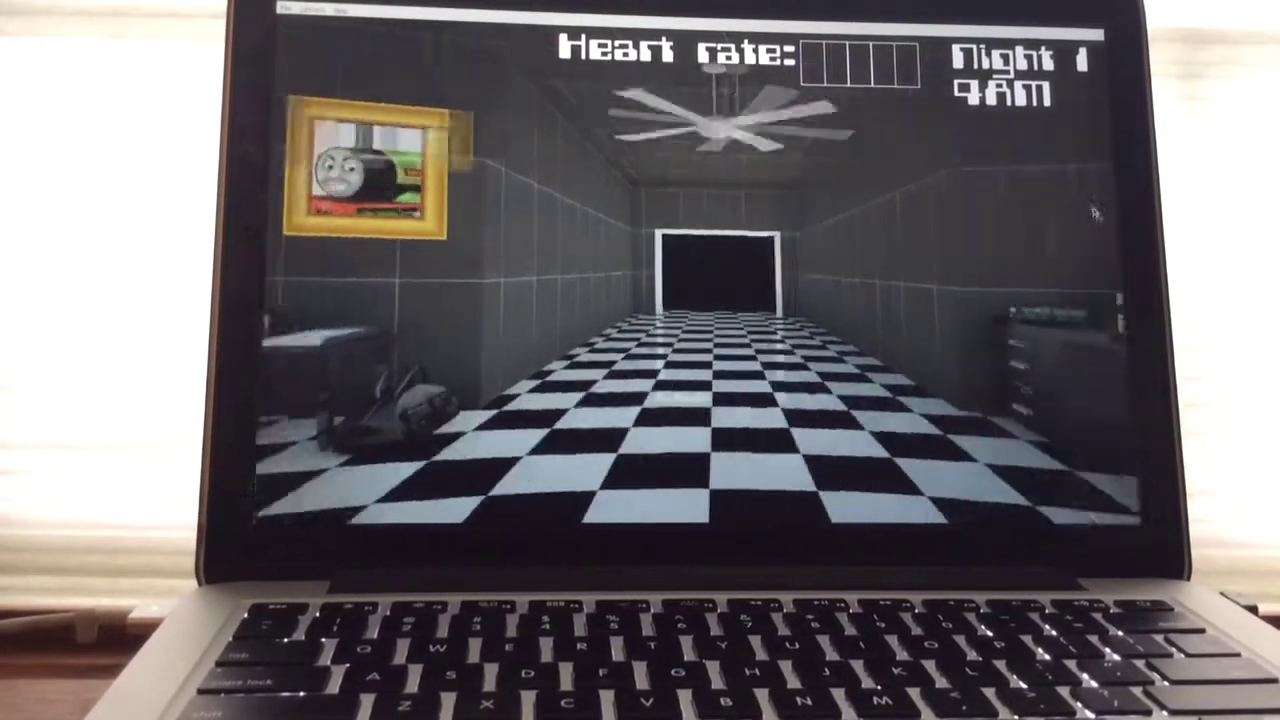
- Glance toward the desk, raise the monitor to check two camera feeds with the volume up, then close it with space
{"action": "mouse_move", "coordinate": [978, 240]}
{"action": "left_mouse_down"}
{"action": "mouse_move", "coordinate": [268, 204]}
{"action": "mouse_move", "coordinate": [455, 205]}
{"action": "left_mouse_up"}
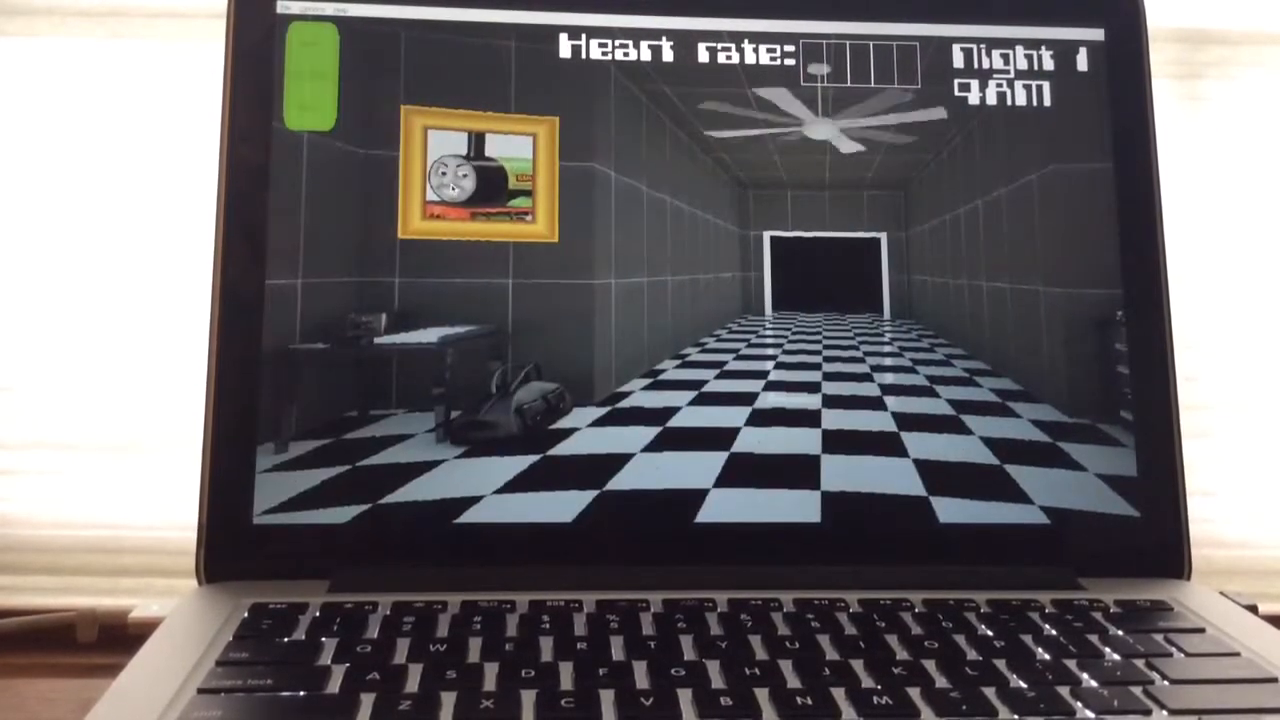
{"action": "left_click", "coordinate": [335, 105]}
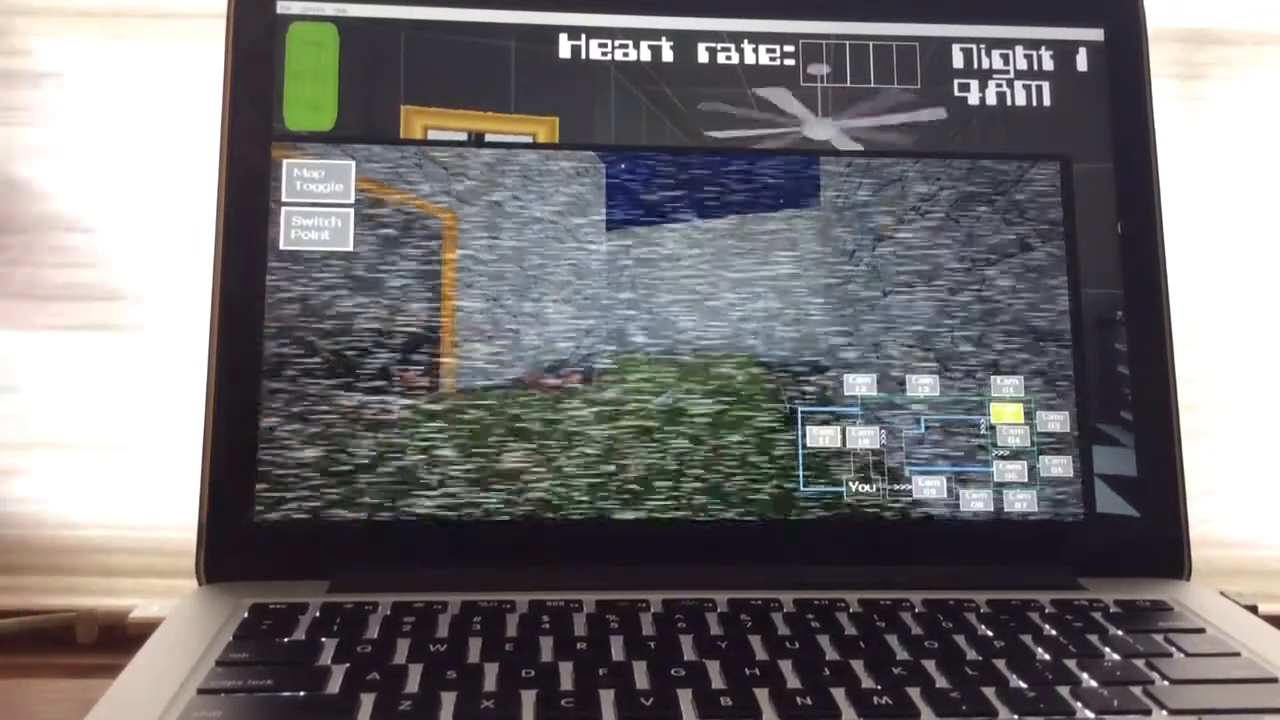
{"action": "key", "text": "XF86AudioRaiseVolume"}
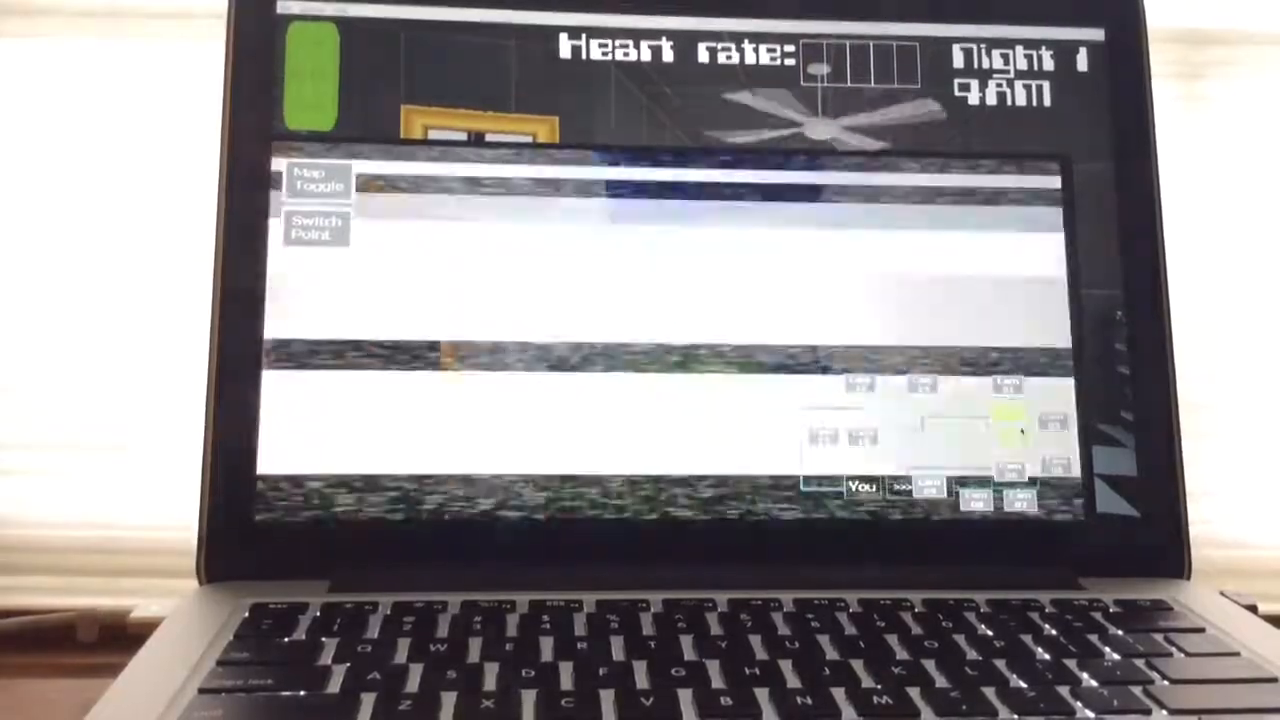
{"action": "left_click", "coordinate": [1020, 498]}
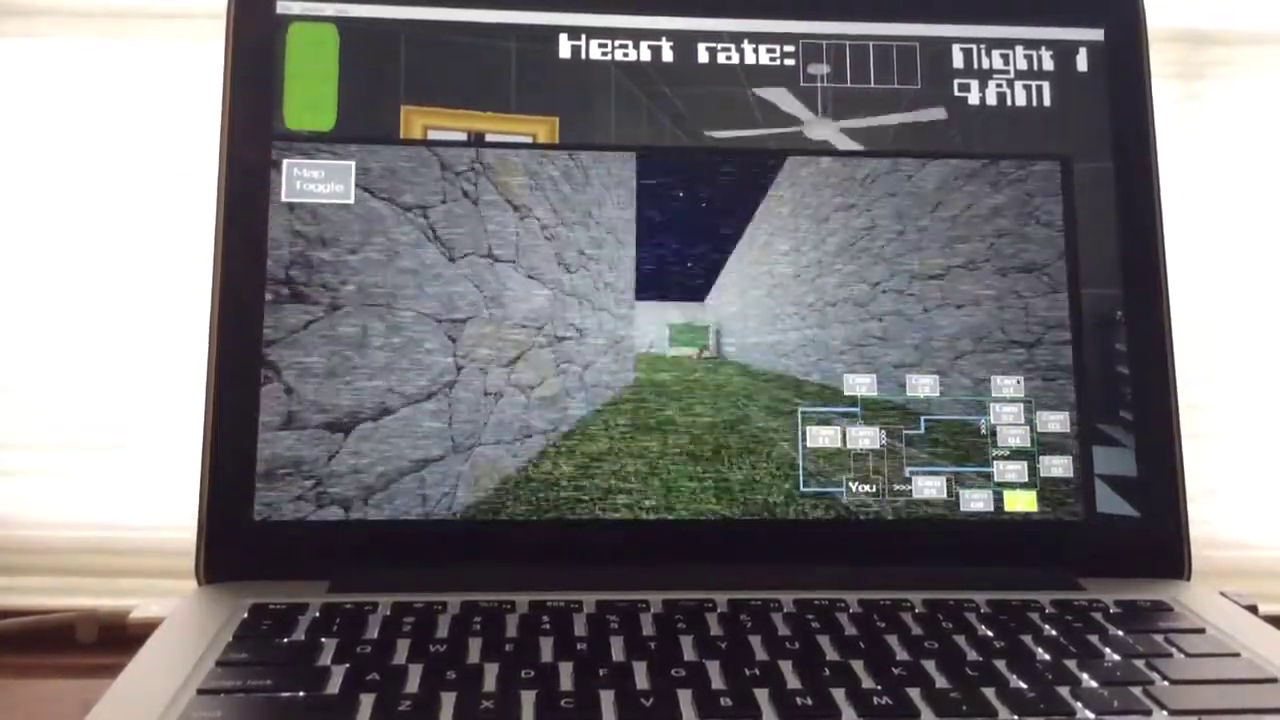
{"action": "left_click", "coordinate": [1008, 385]}
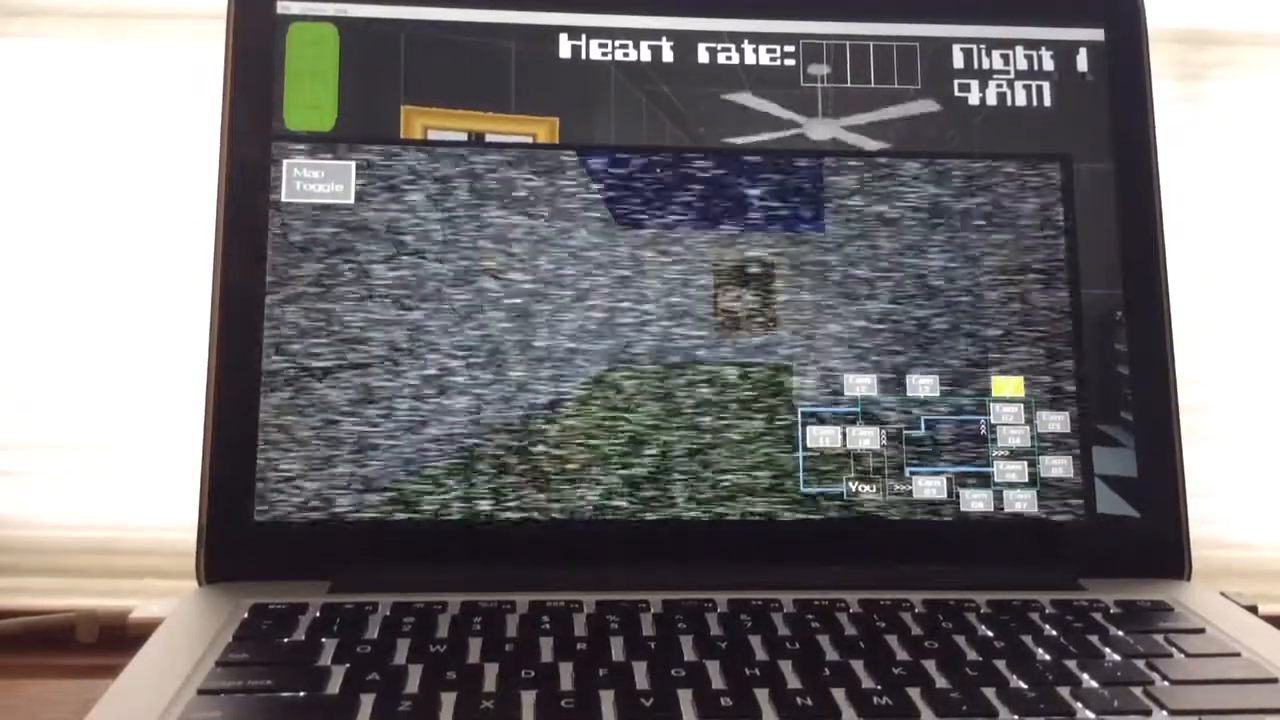
{"action": "key", "text": "space"}
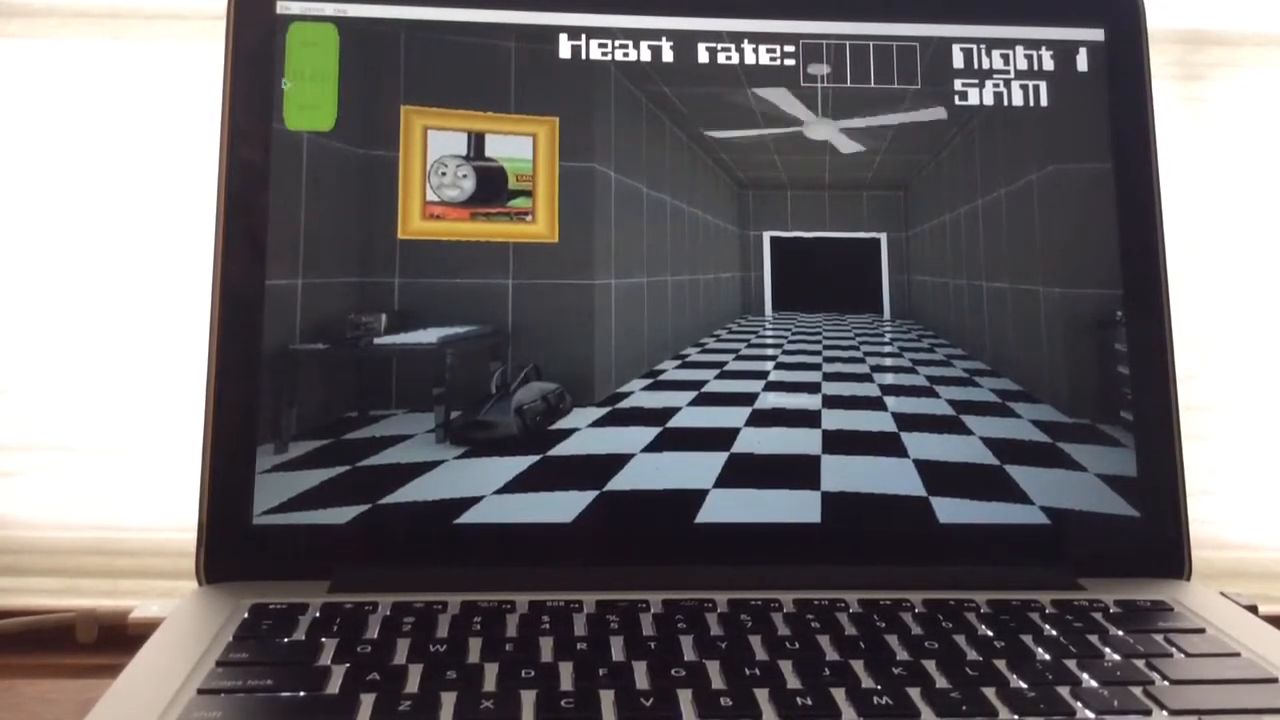
- Raise the monitor and flip through the corridor, stone room and several other museum camera feeds at 5AM
{"action": "left_click", "coordinate": [382, 108]}
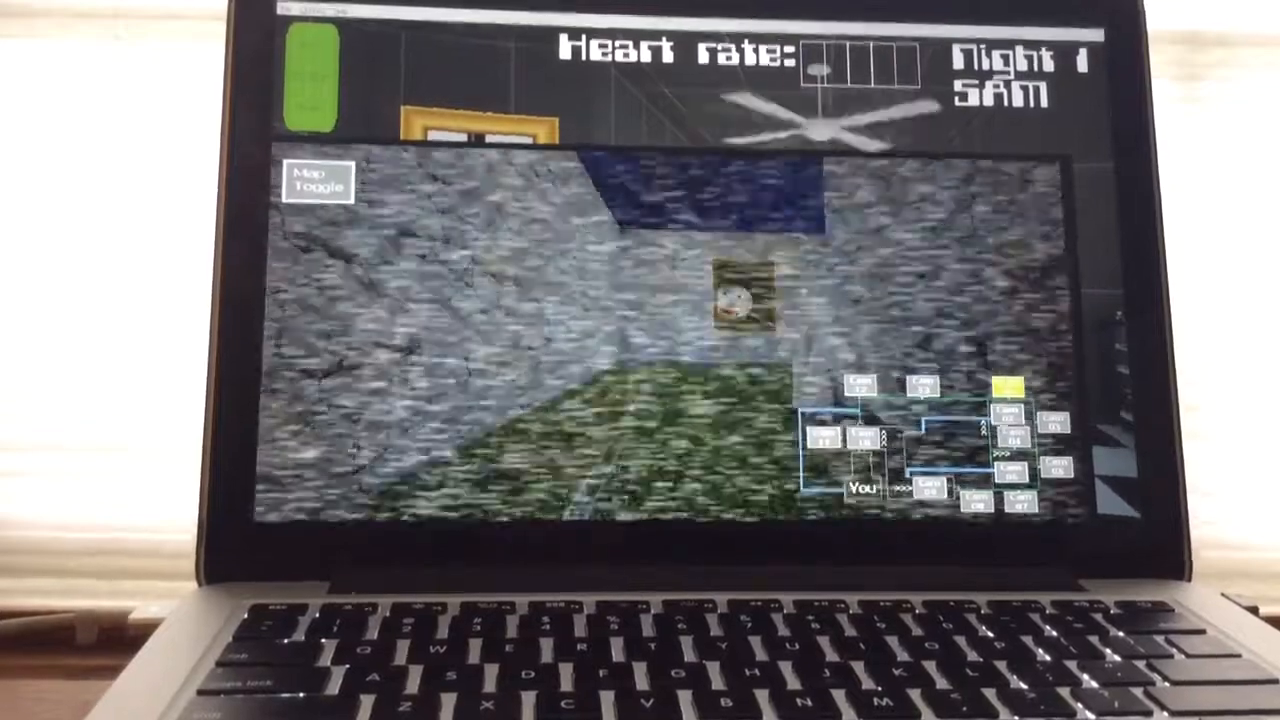
{"action": "left_click", "coordinate": [1012, 437]}
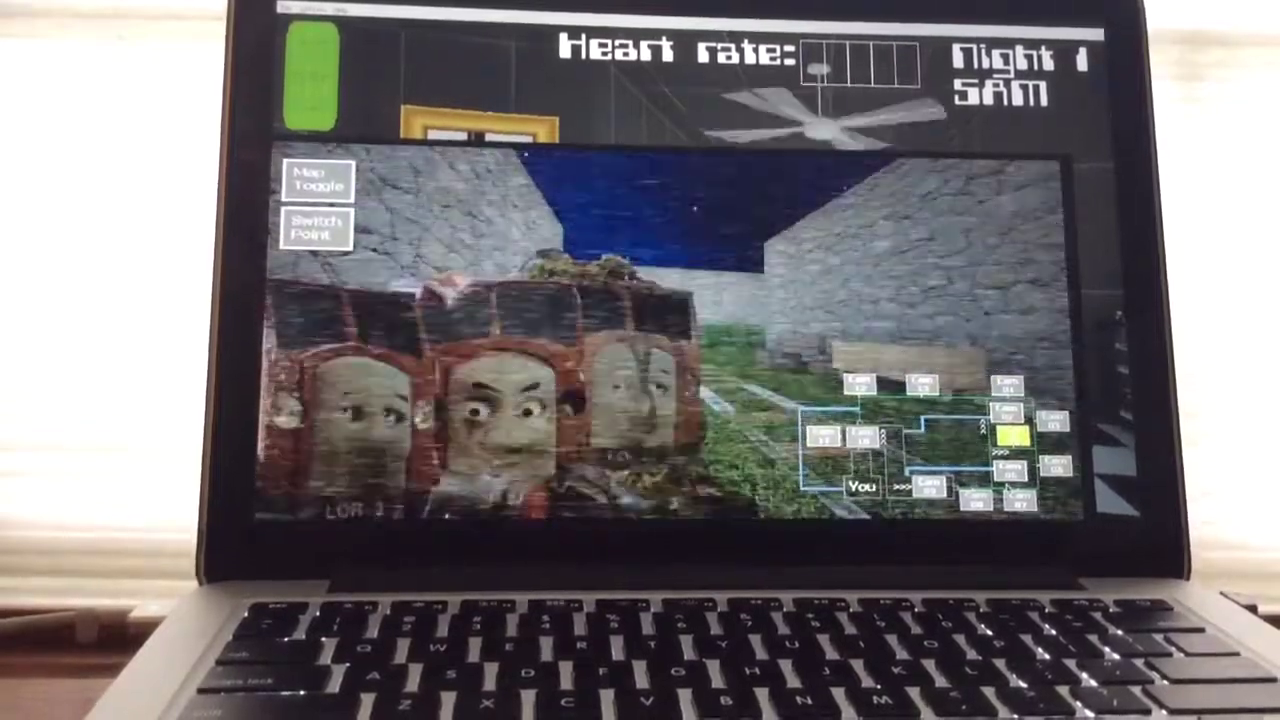
{"action": "left_click", "coordinate": [1020, 500]}
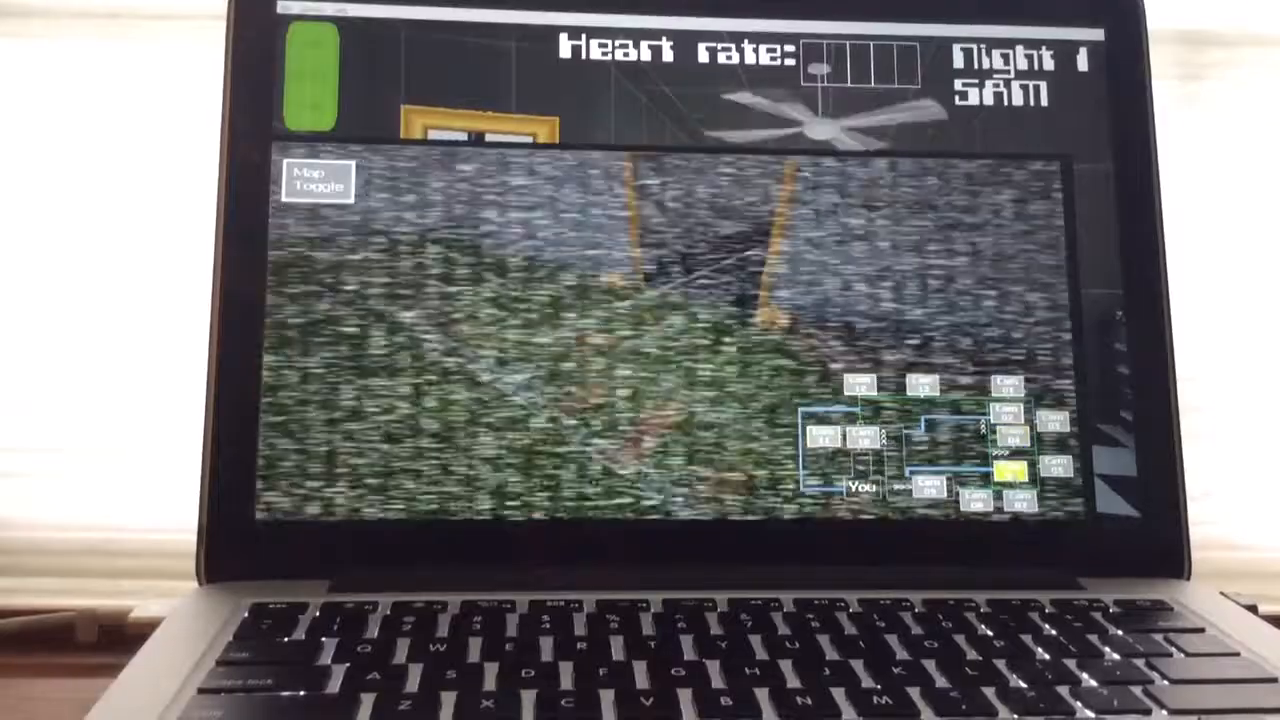
{"action": "left_click", "coordinate": [928, 487]}
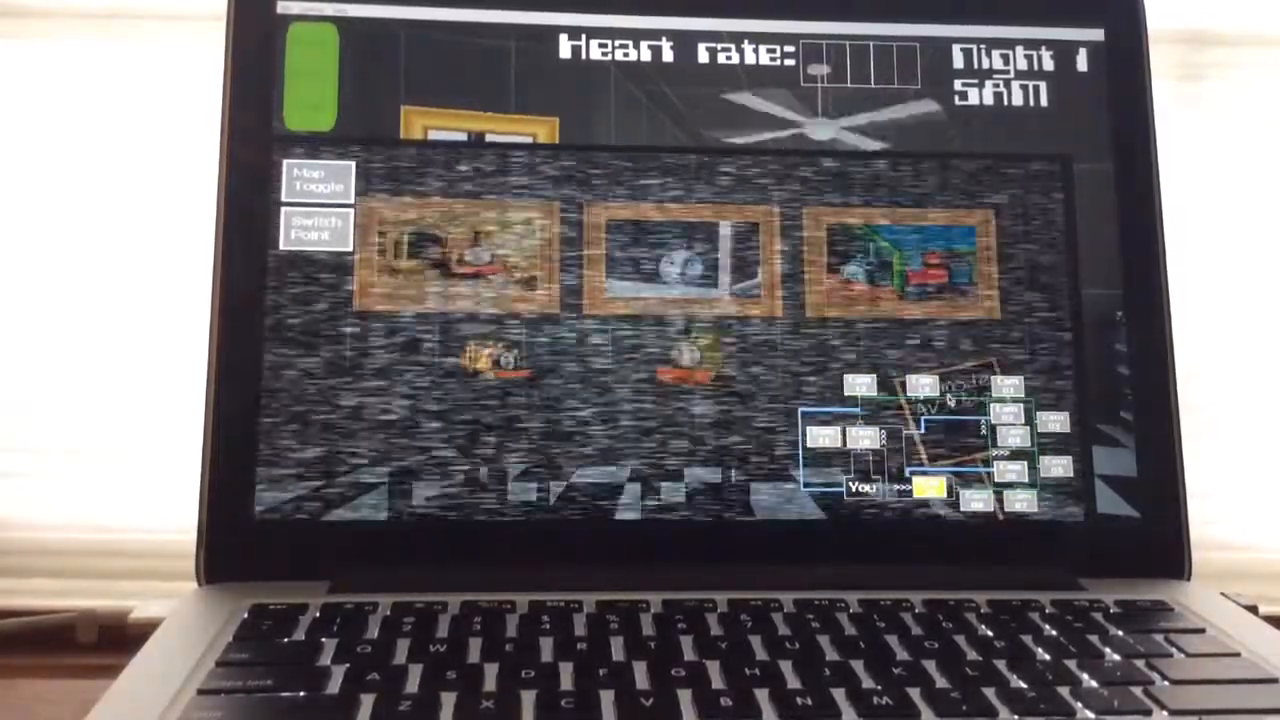
{"action": "left_click", "coordinate": [922, 385]}
{"action": "left_click", "coordinate": [1007, 385]}
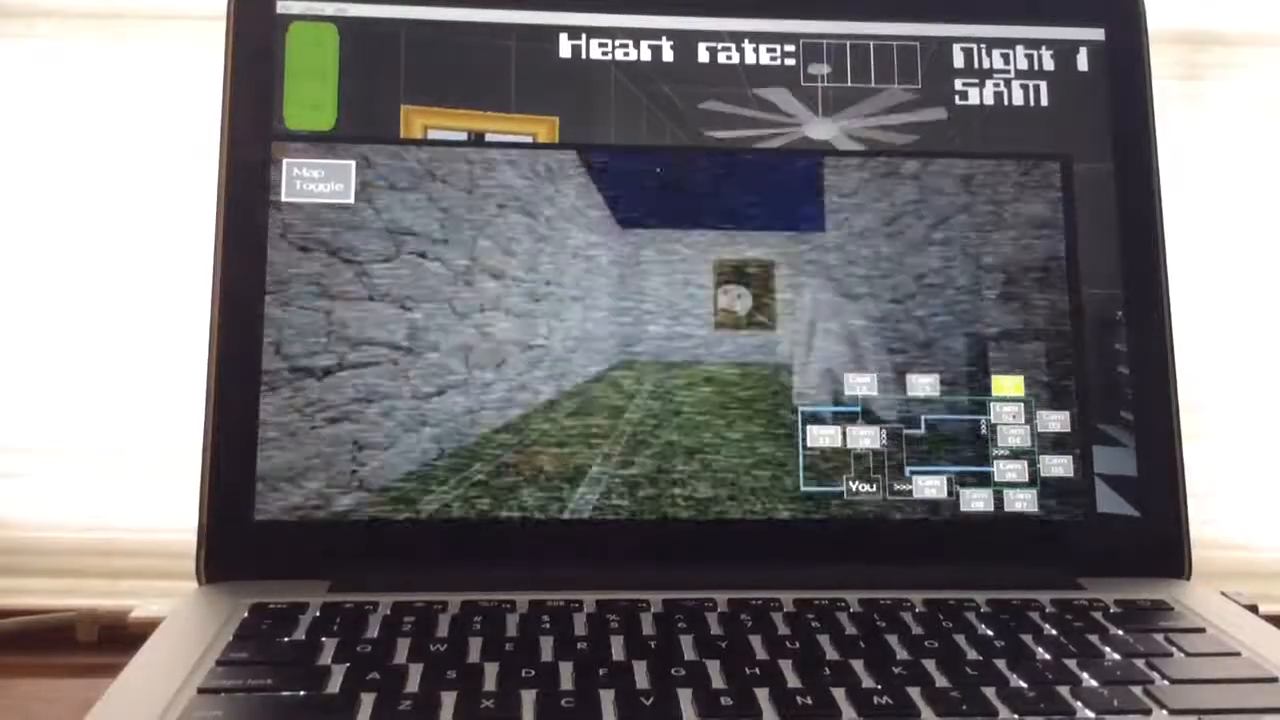
{"action": "left_click", "coordinate": [1007, 410]}
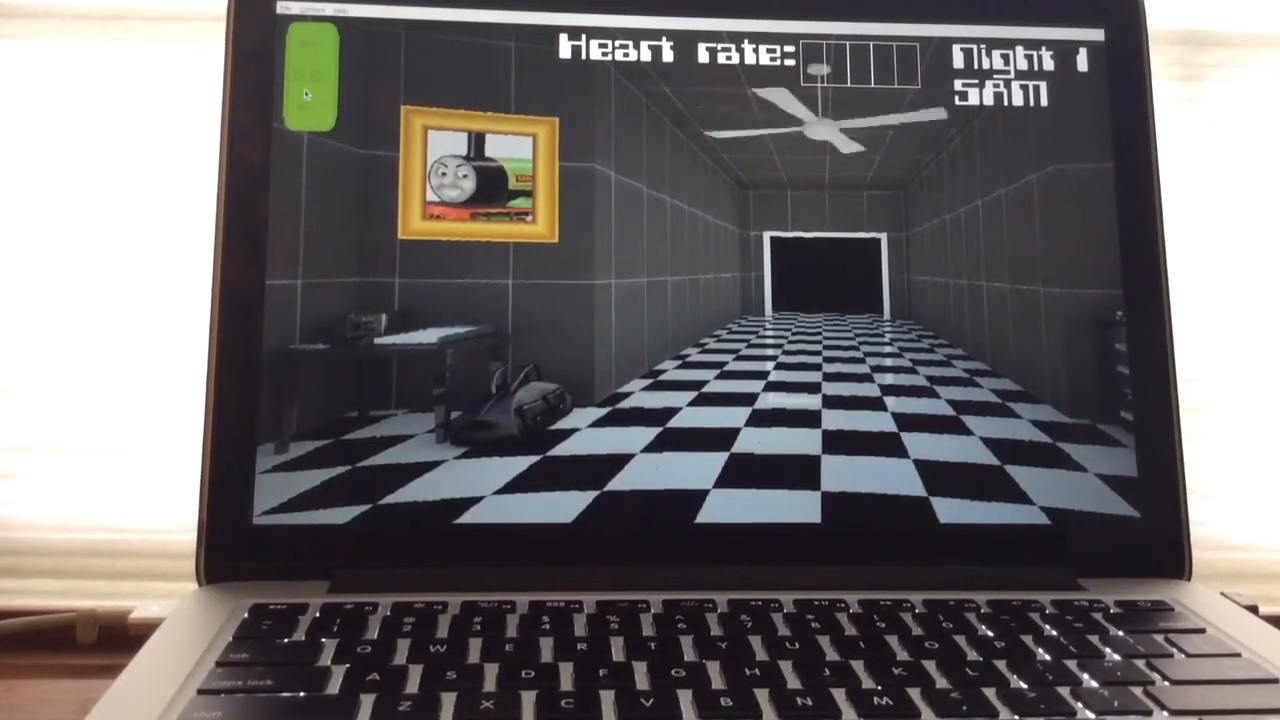
- Toggle the camera monitor up, down and up again while waiting for Night 1 to end at 6:00 AM
{"action": "left_click", "coordinate": [335, 98]}
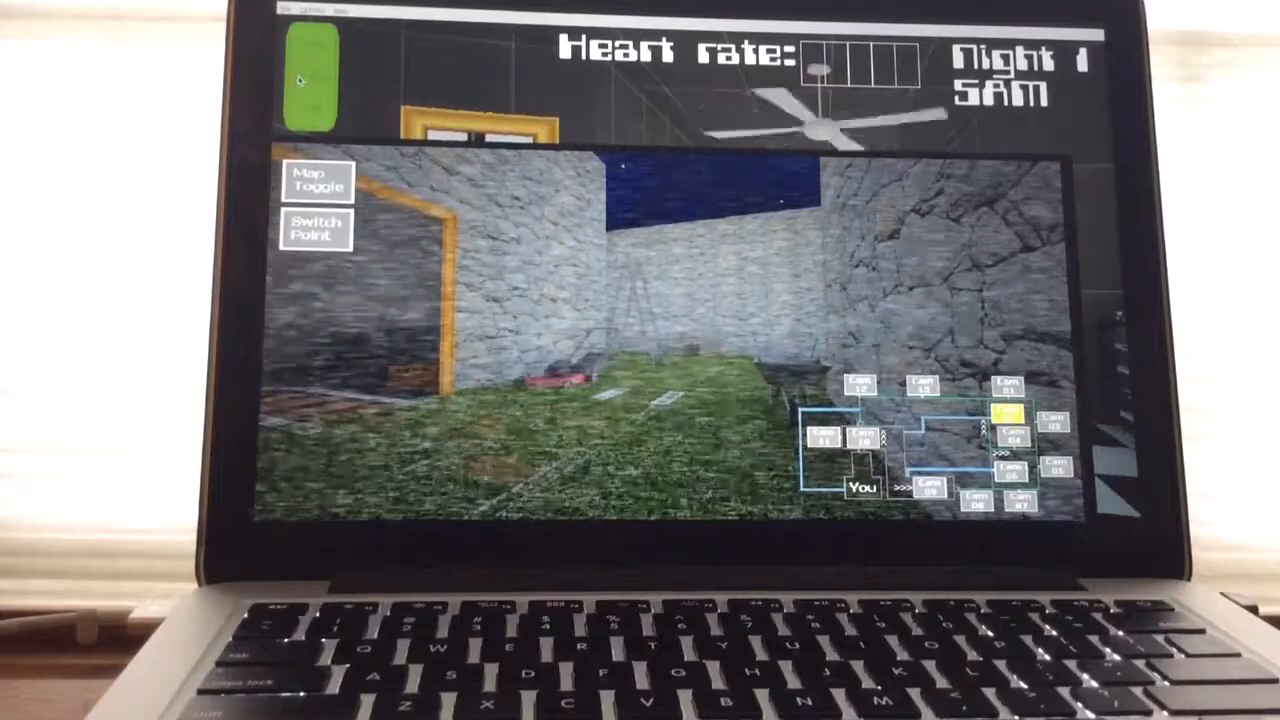
{"action": "left_click", "coordinate": [311, 80]}
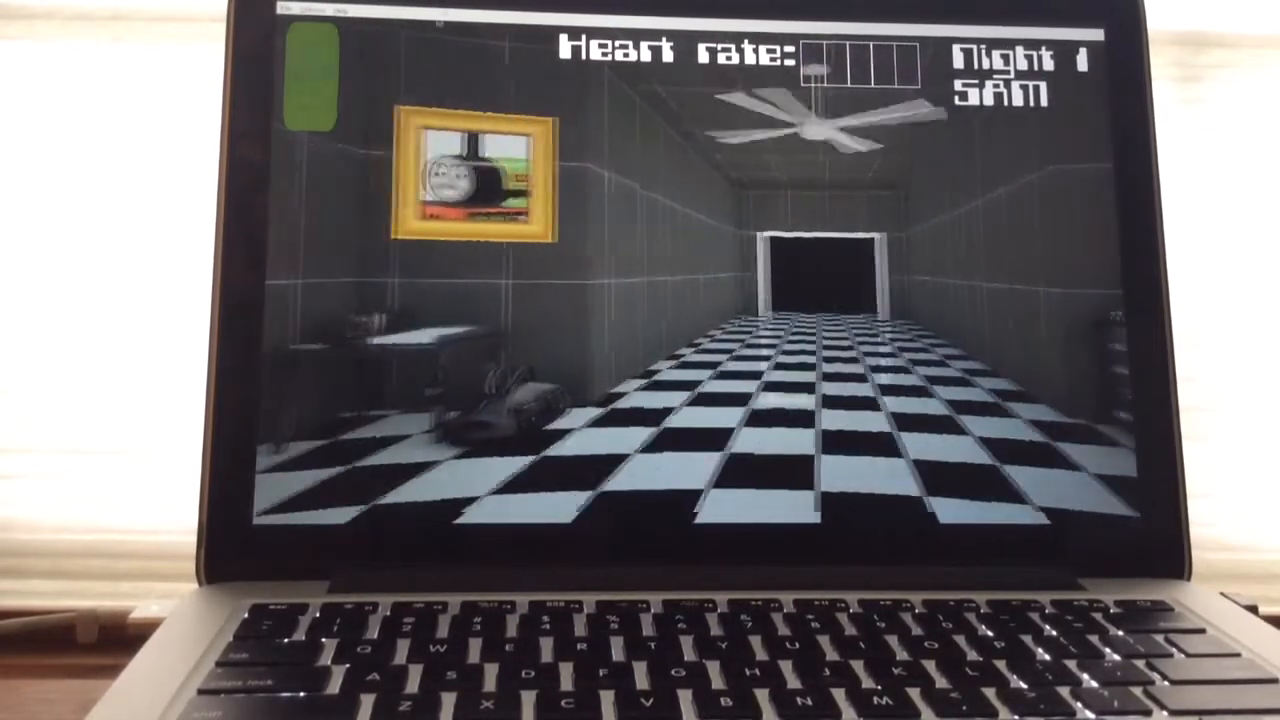
{"action": "left_click", "coordinate": [330, 135]}
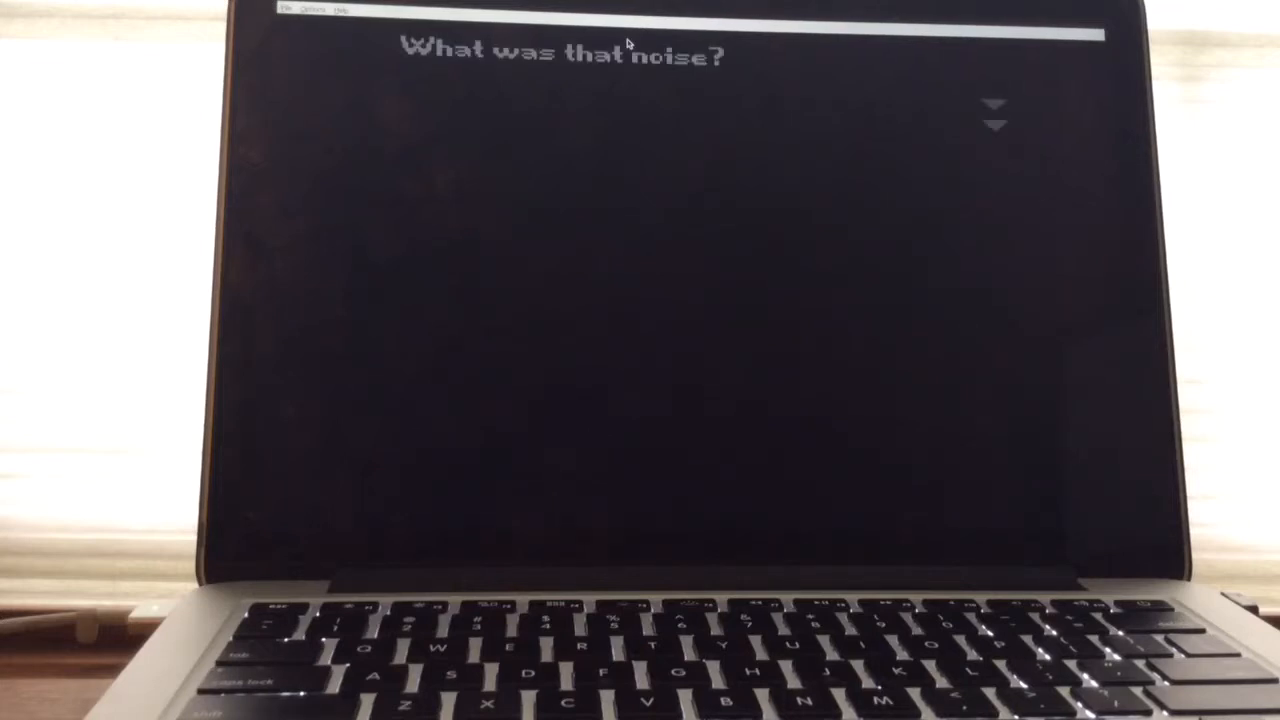
- Dismiss the two opening dialogue lines and walk the pixel character right out of the bedroom
{"action": "left_click", "coordinate": [995, 125]}
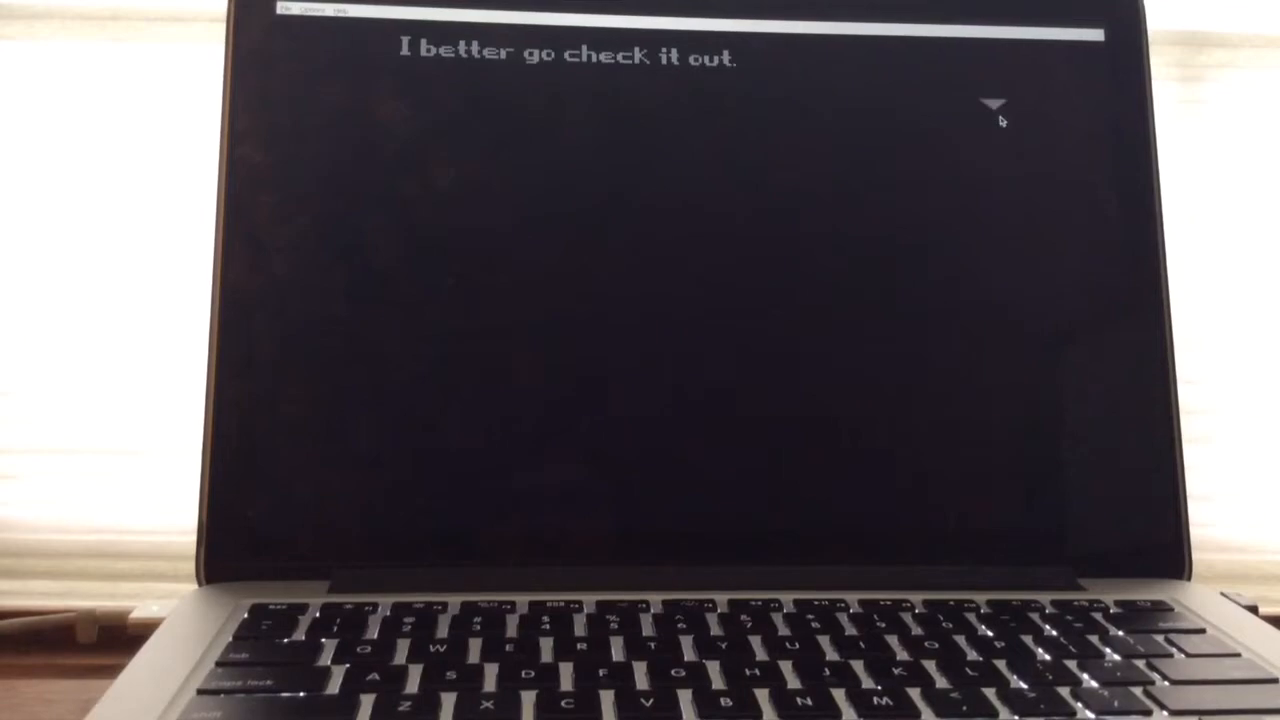
{"action": "left_click", "coordinate": [997, 122]}
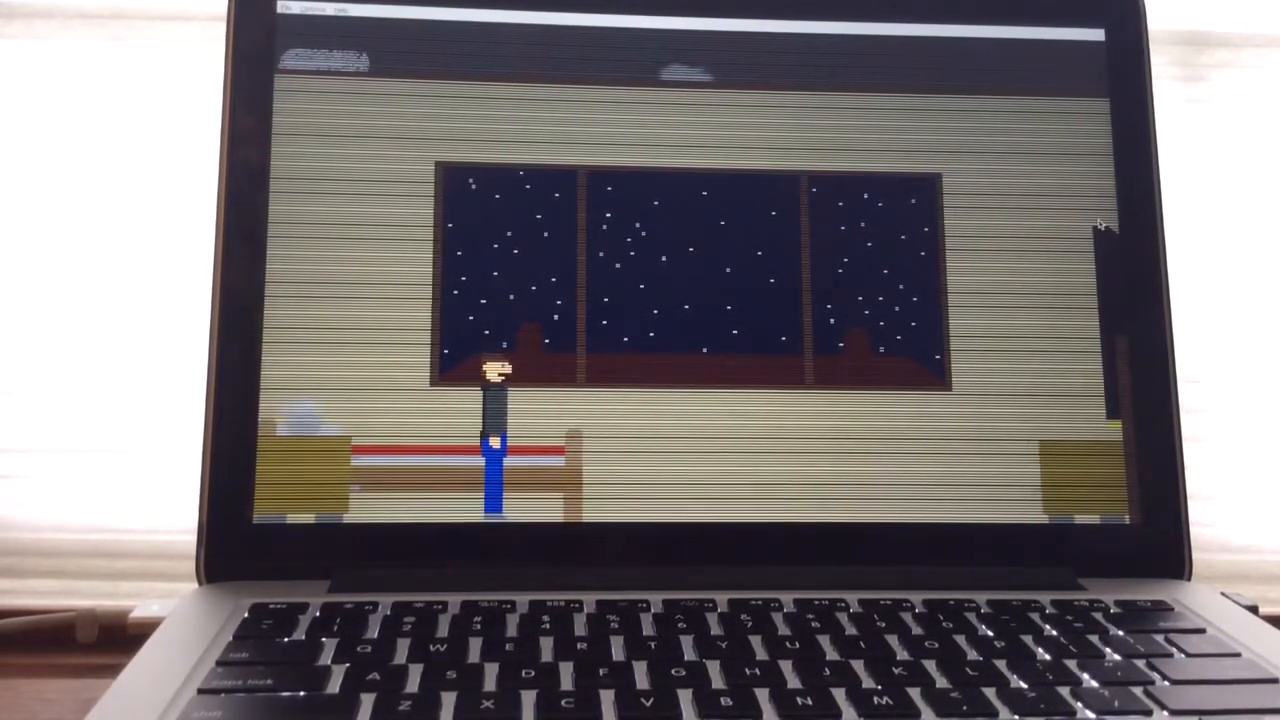
{"action": "key", "text": "Right"}
{"action": "key", "text": "Right"}
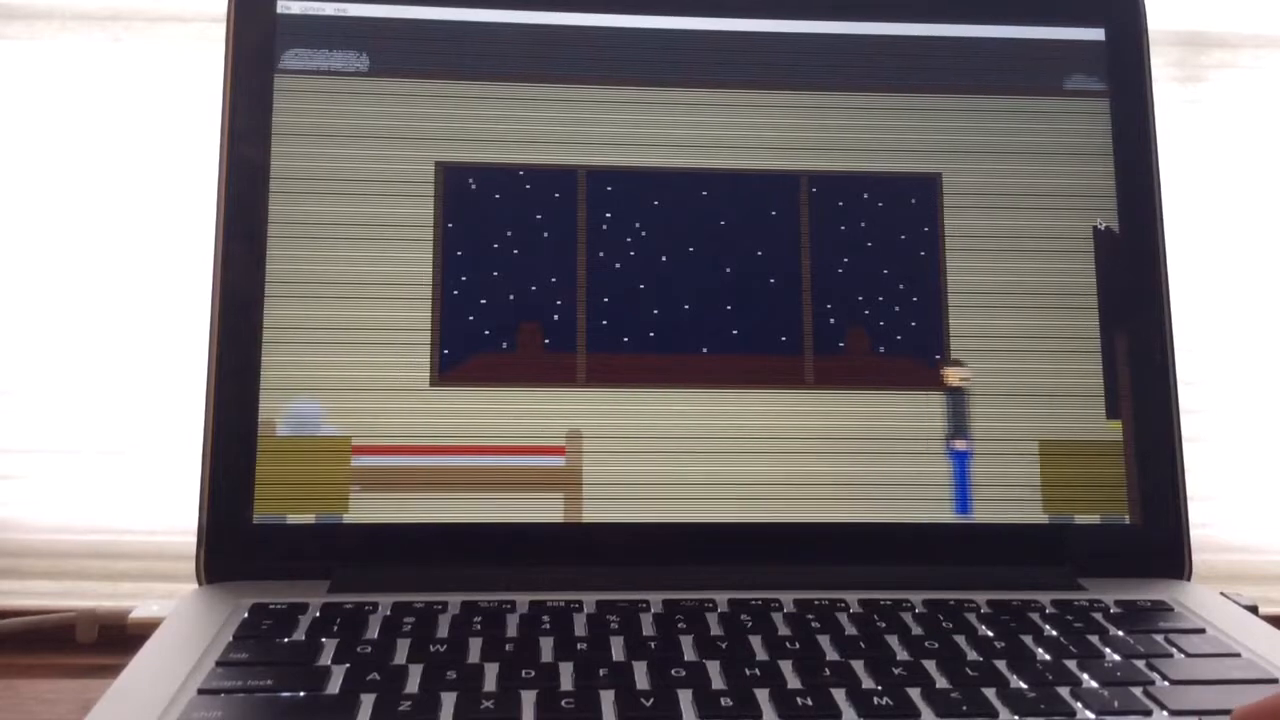
{"action": "key", "text": "Right"}
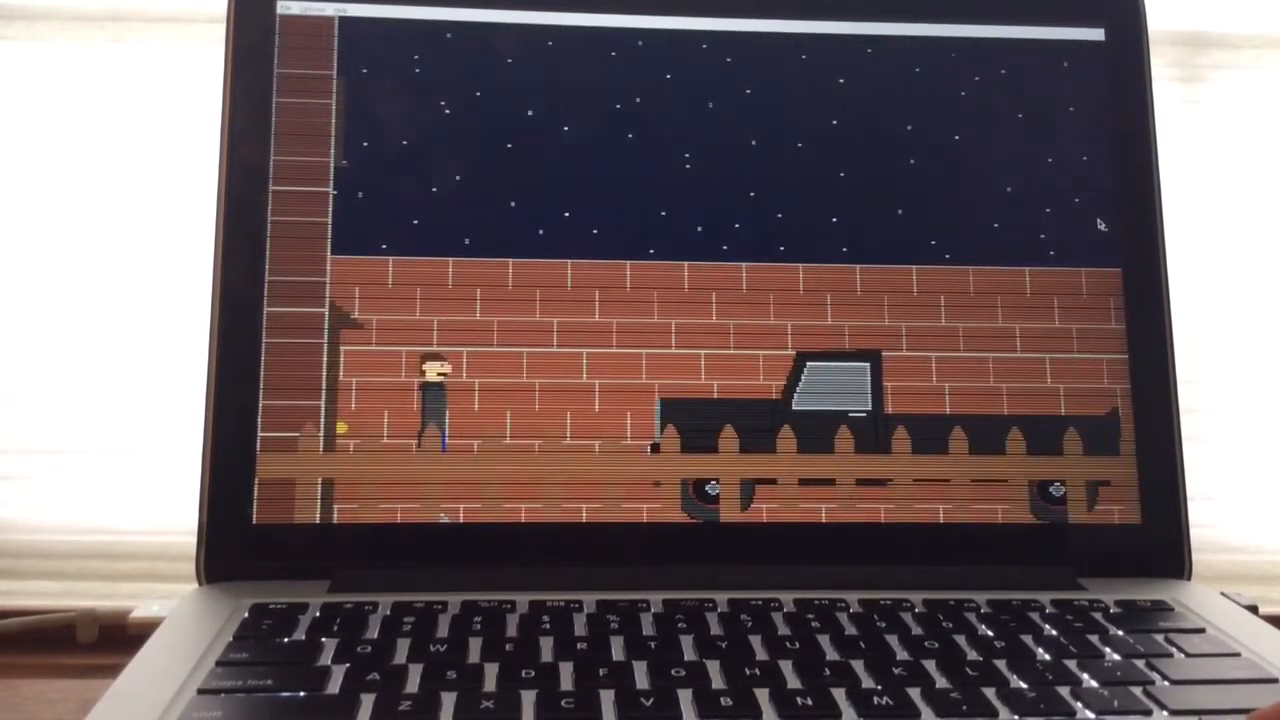
- Advance the 'nobody outside' dialogue lines in the yard so Smudger the green engine appears
{"action": "key", "text": "space"}
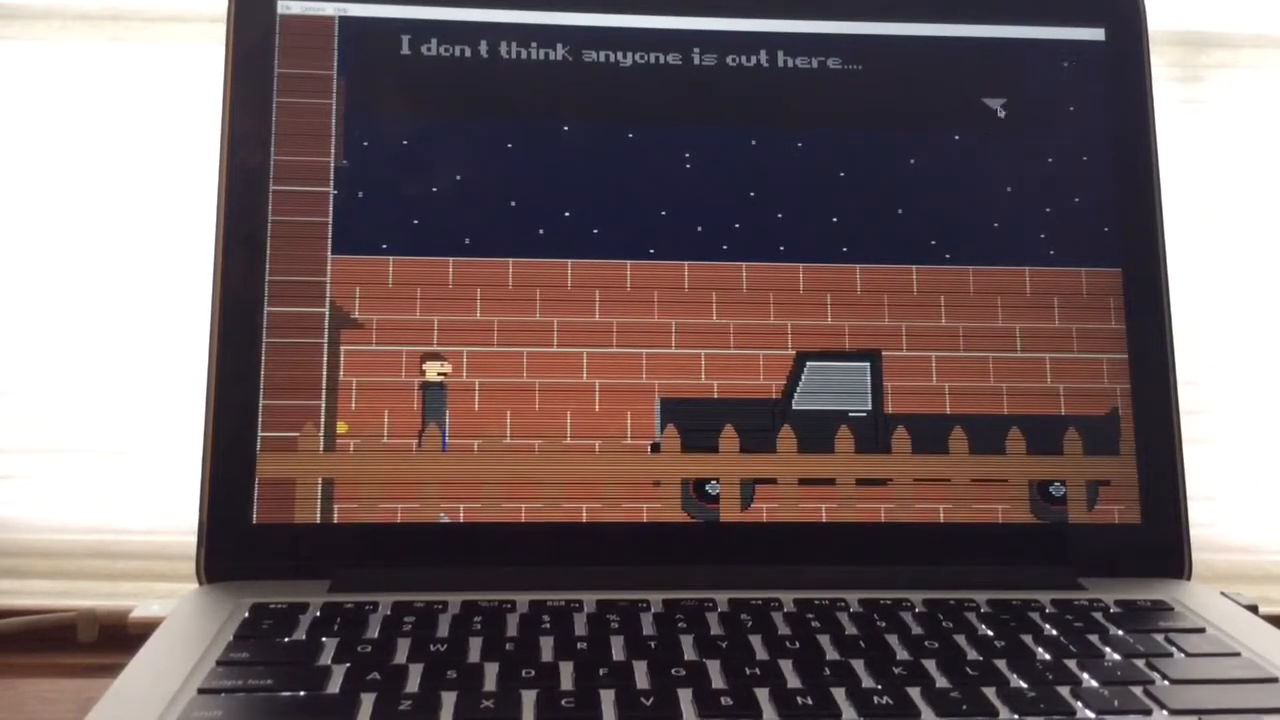
{"action": "key", "text": "space"}
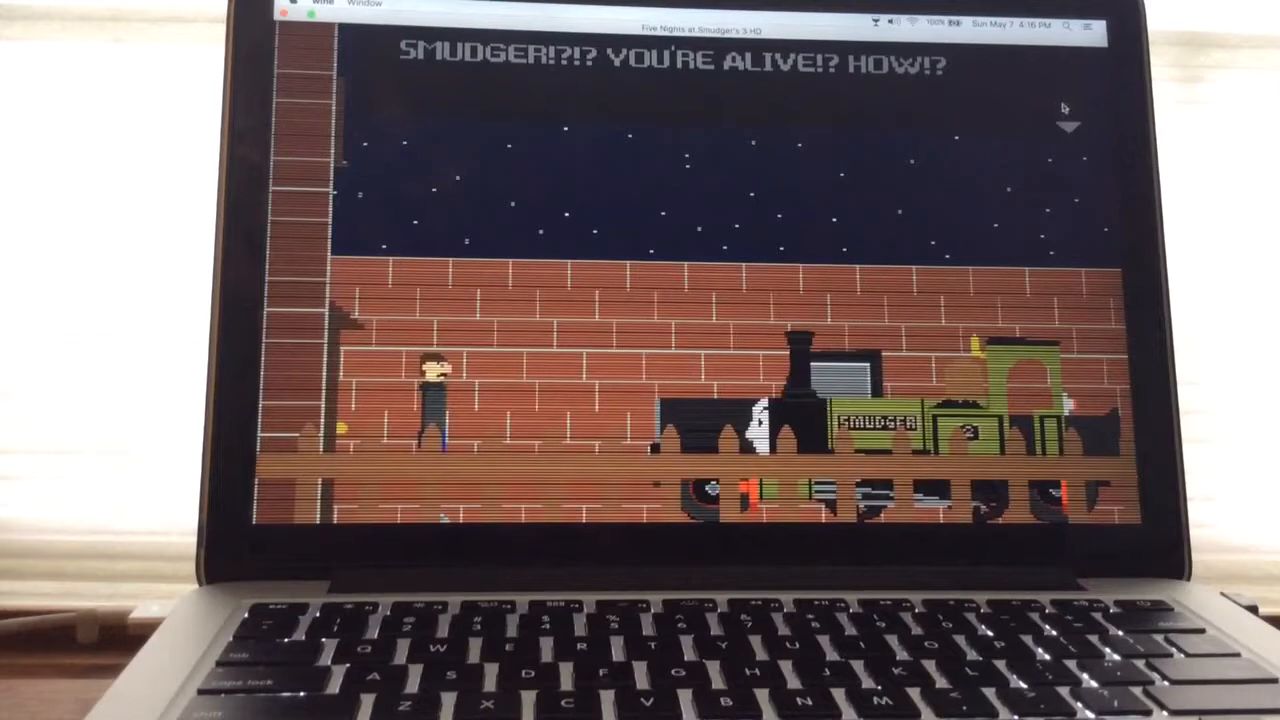
- Advance Smudger's opening lines about rescuing the others and the railway reopening
{"action": "left_click", "coordinate": [1066, 110]}
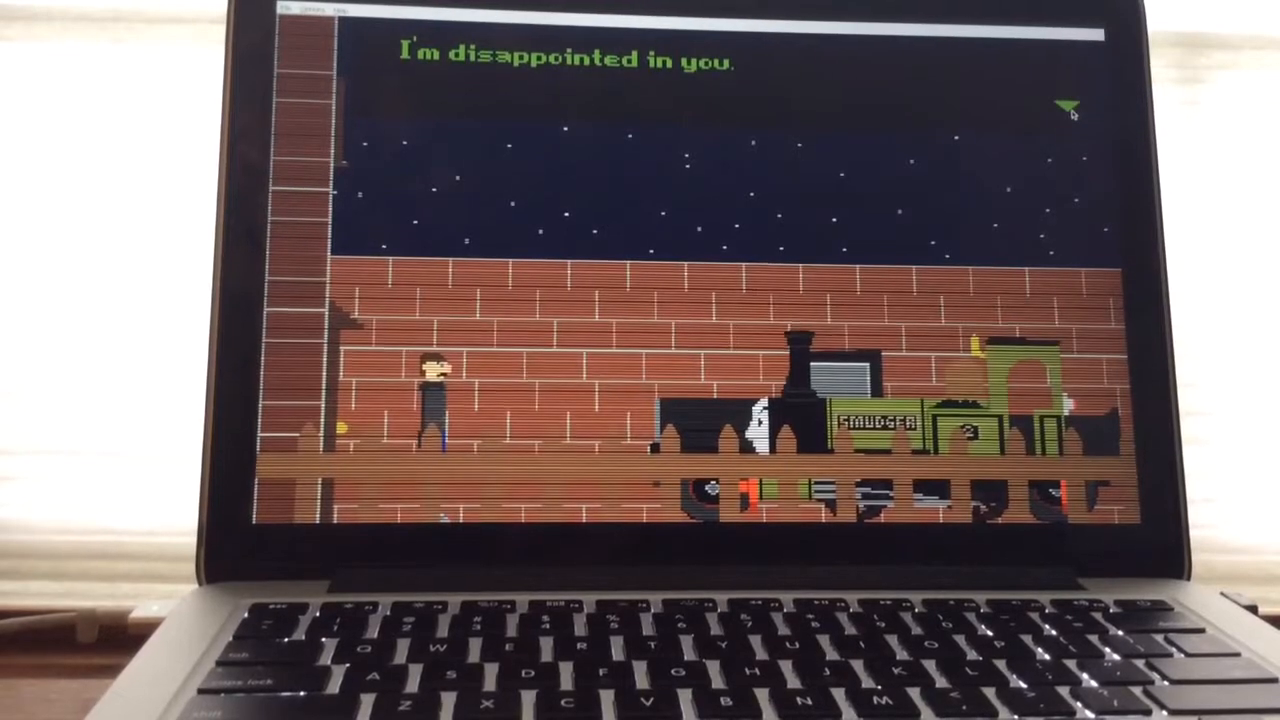
{"action": "left_click", "coordinate": [1070, 113]}
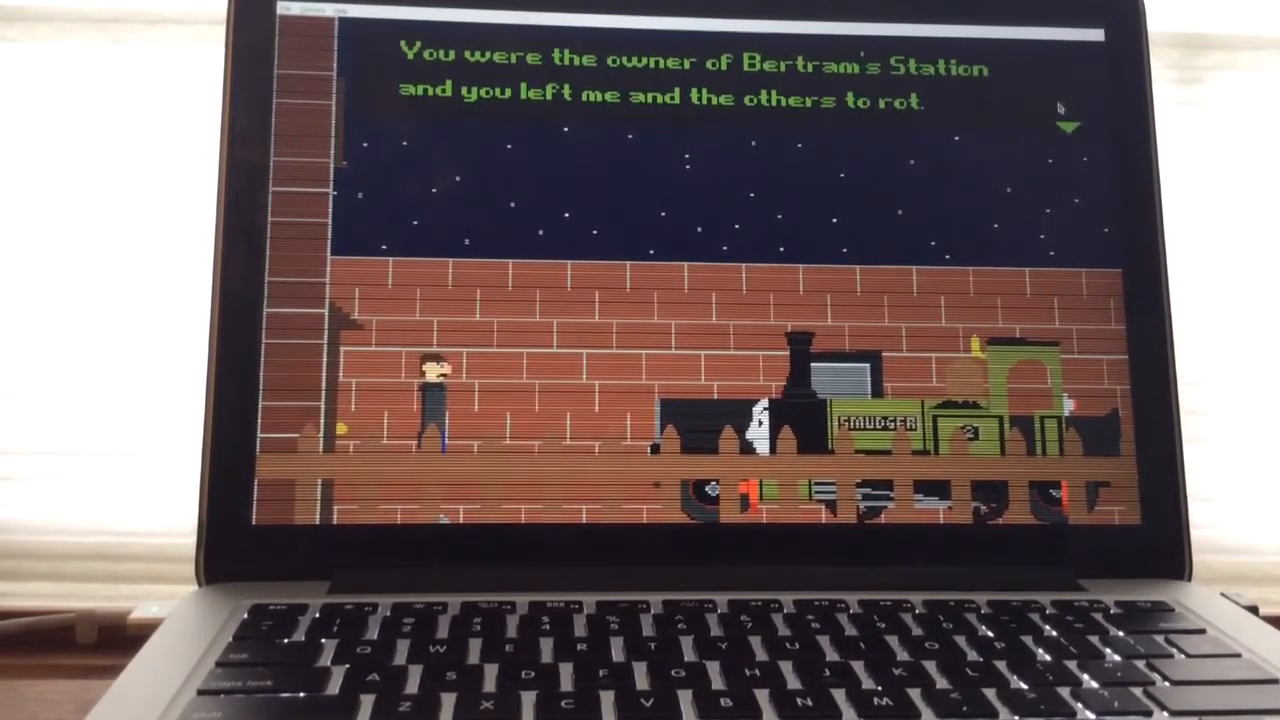
{"action": "left_click", "coordinate": [1085, 118]}
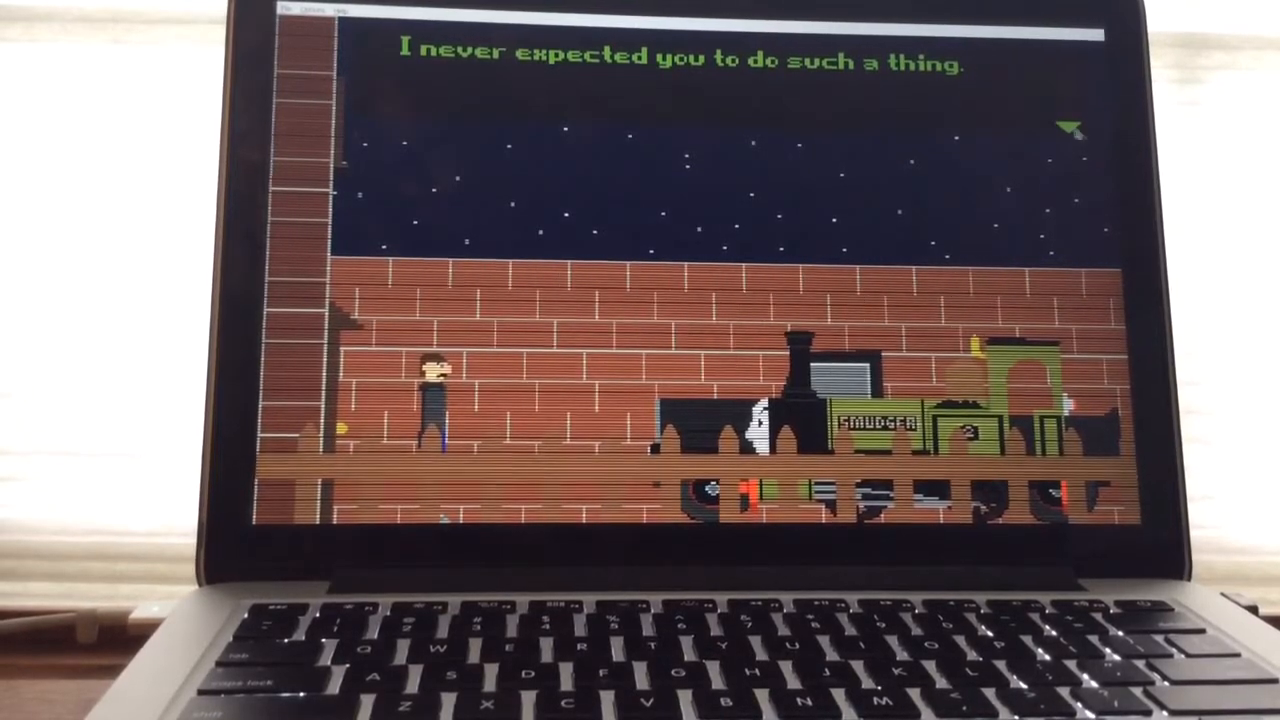
{"action": "left_click", "coordinate": [1075, 130]}
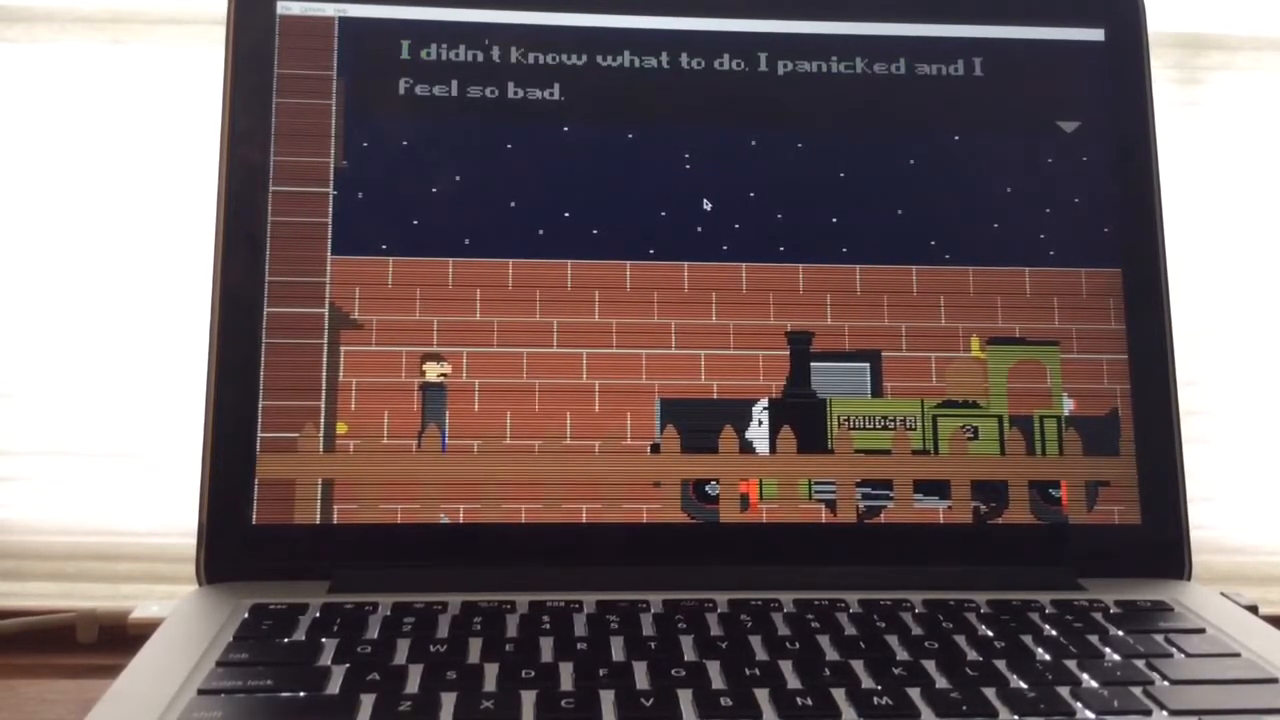
- Continue his talk through to 'But I have something else to tell you.'
{"action": "left_click", "coordinate": [1068, 118]}
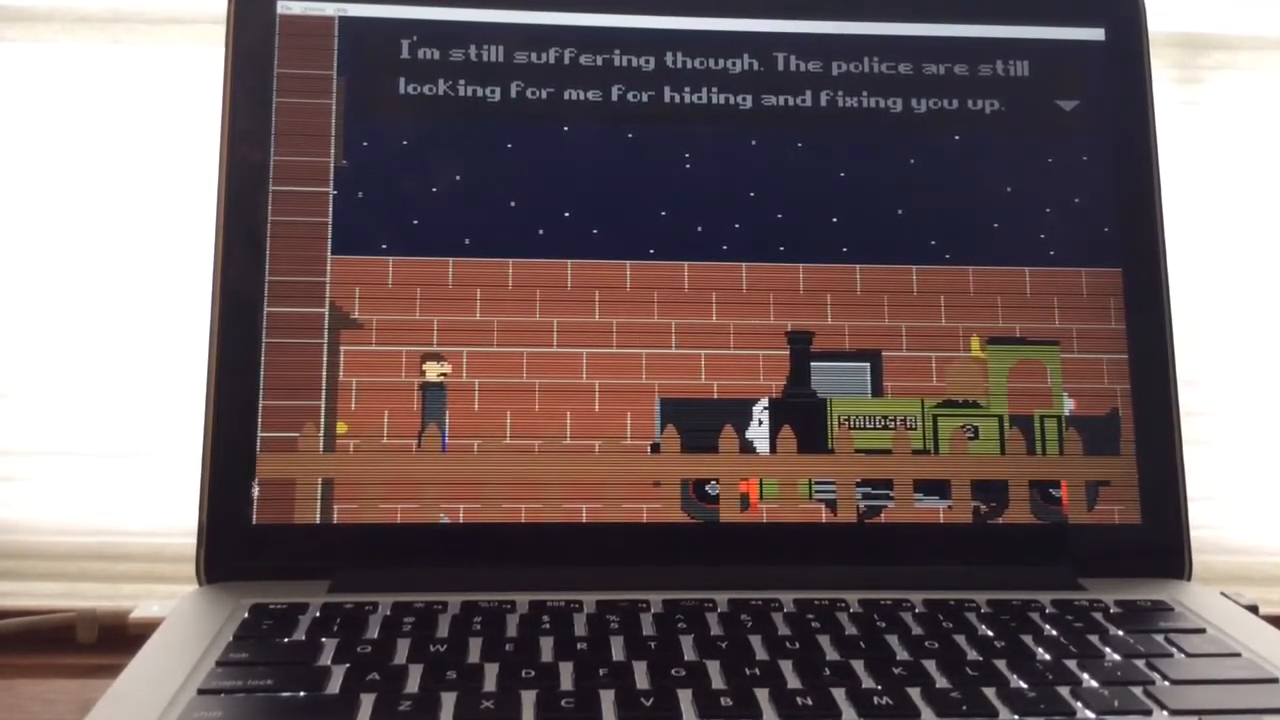
{"action": "left_click", "coordinate": [1072, 112]}
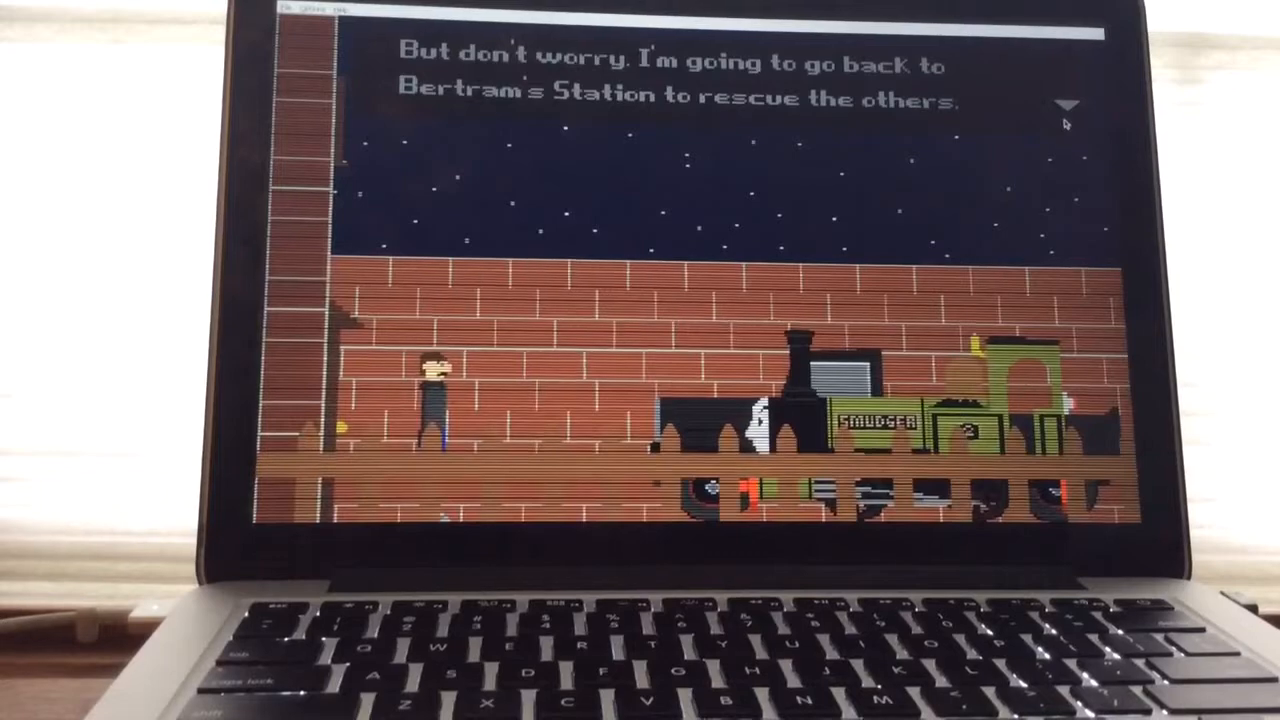
{"action": "left_click", "coordinate": [1058, 114]}
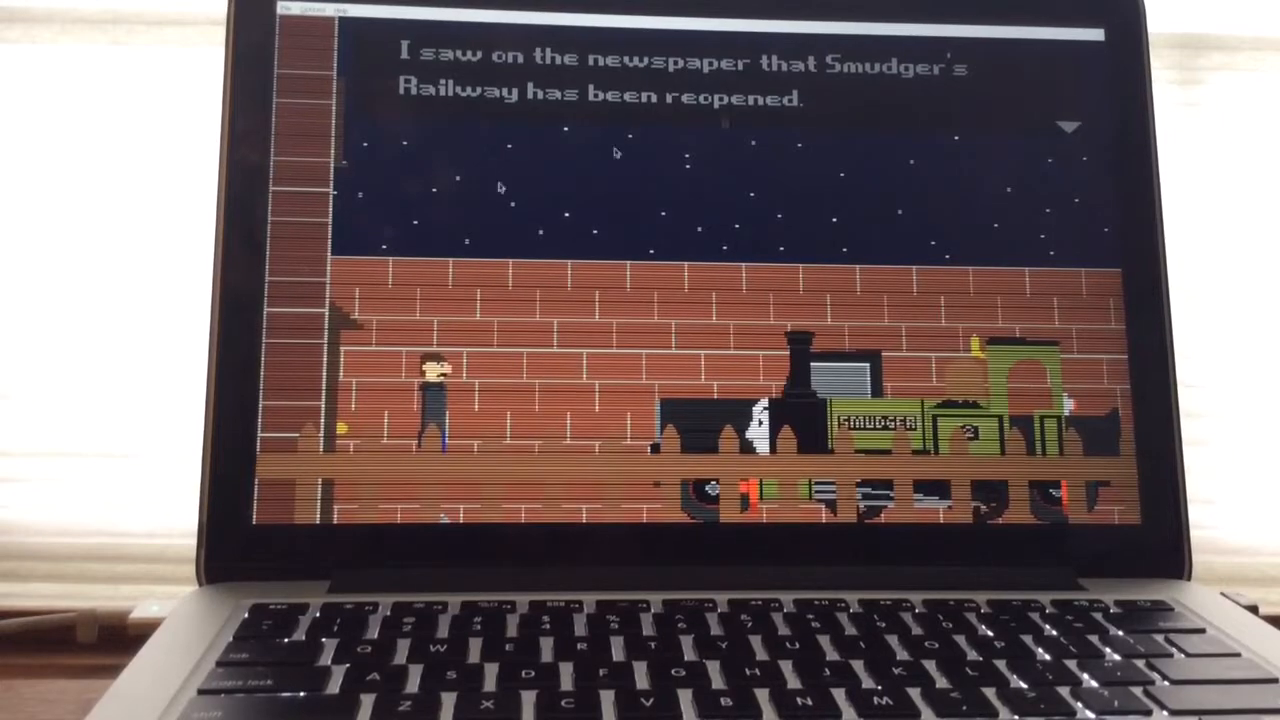
- Advance through the Mid Sodor Museum line and The Old Manager working as night guard
{"action": "left_click", "coordinate": [1066, 128]}
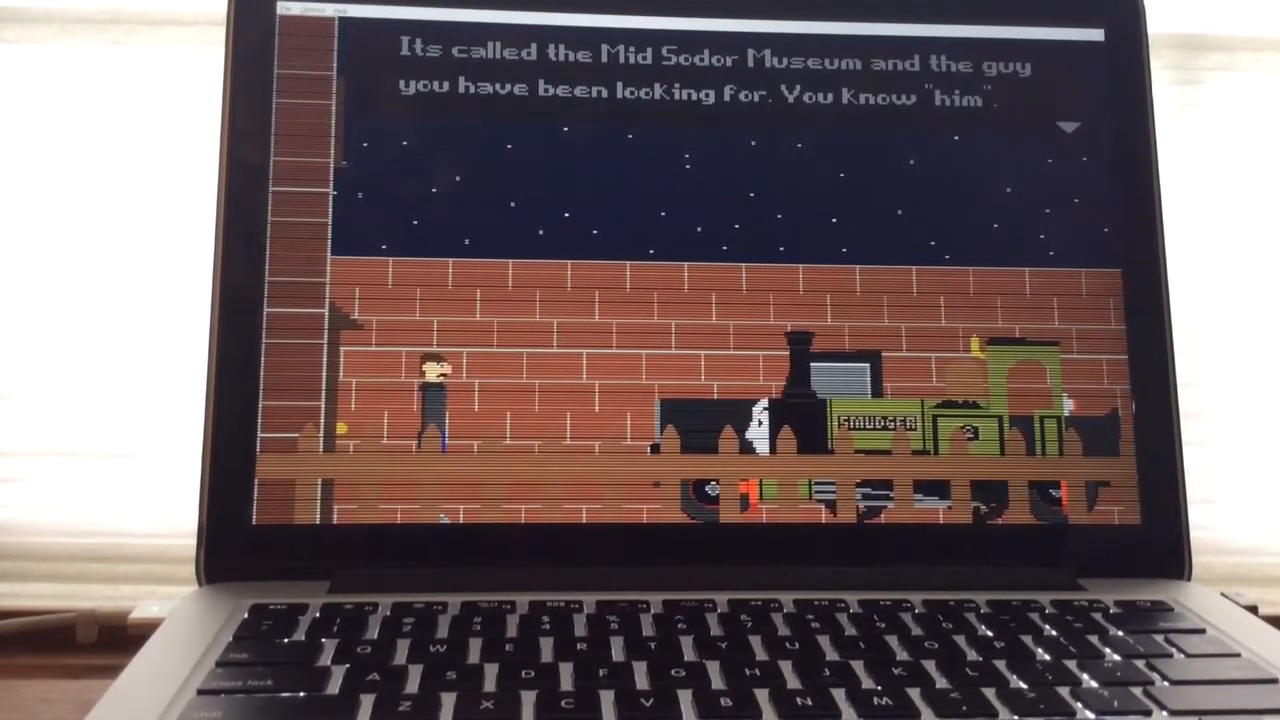
{"action": "left_click", "coordinate": [1077, 116]}
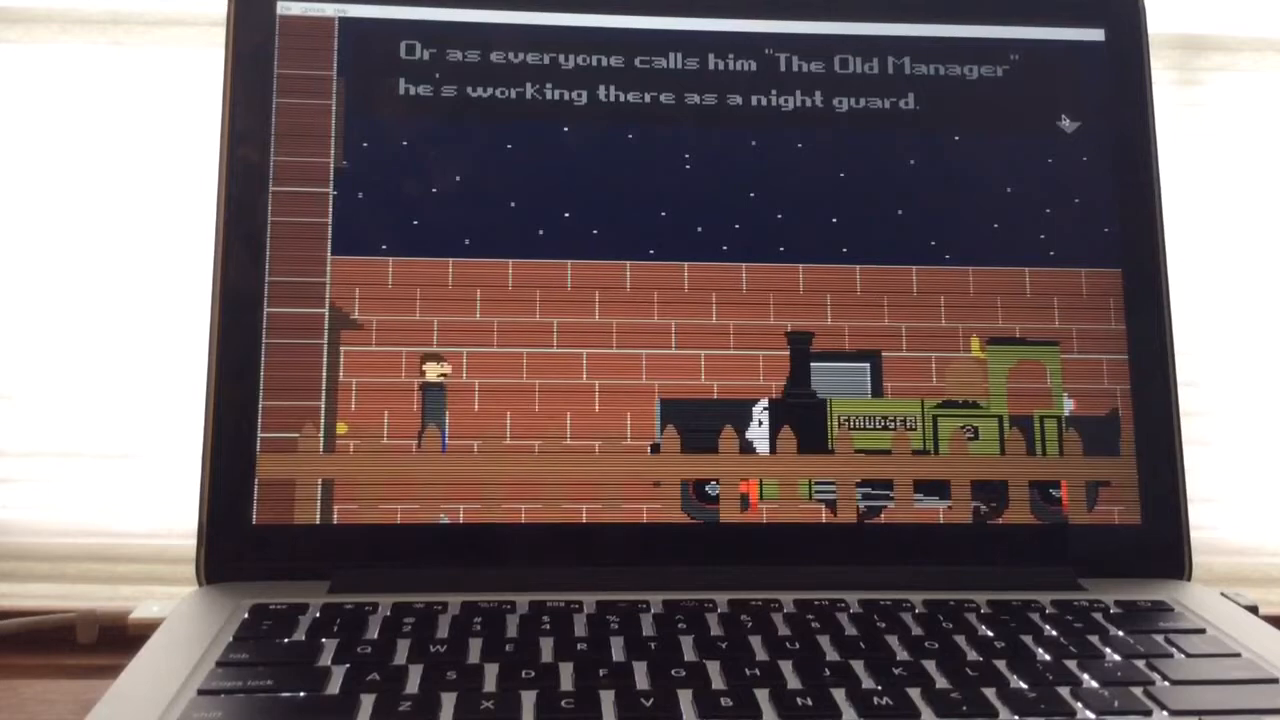
{"action": "left_click", "coordinate": [1065, 121]}
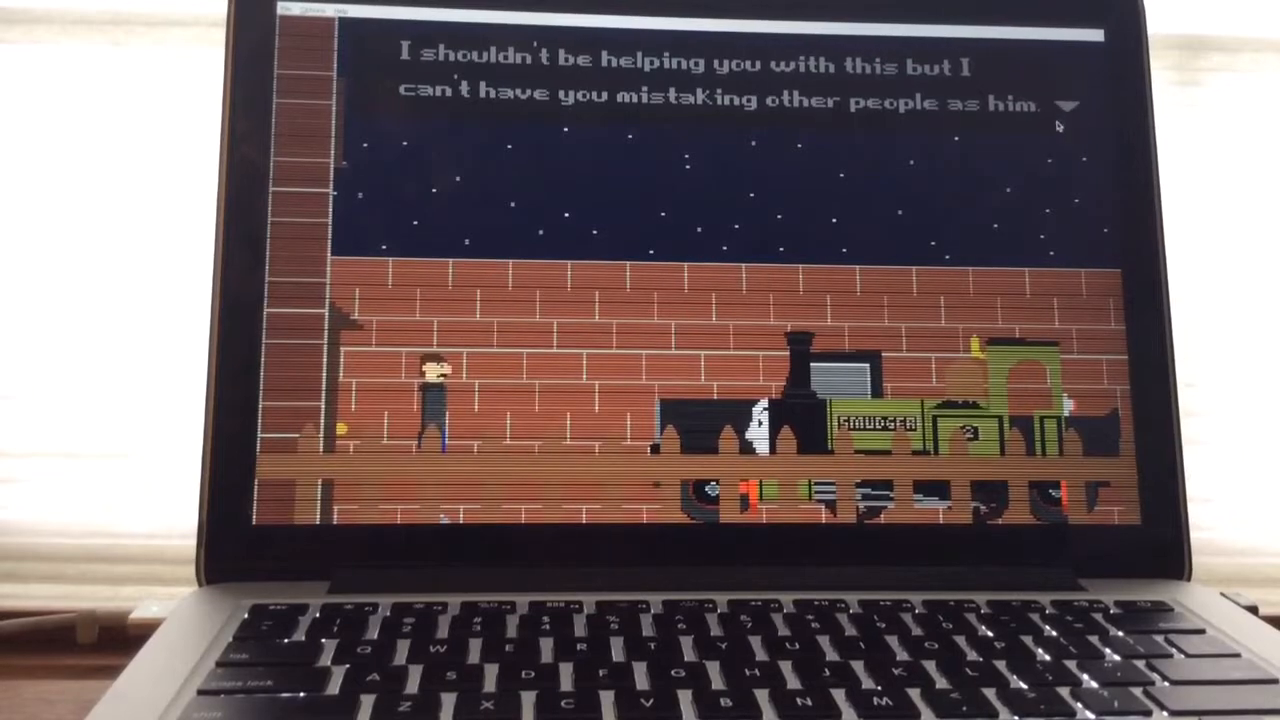
- Finish the last spoken lines and end the cutscene, loading Night 2 at 12:00 AM
{"action": "left_click", "coordinate": [1058, 120]}
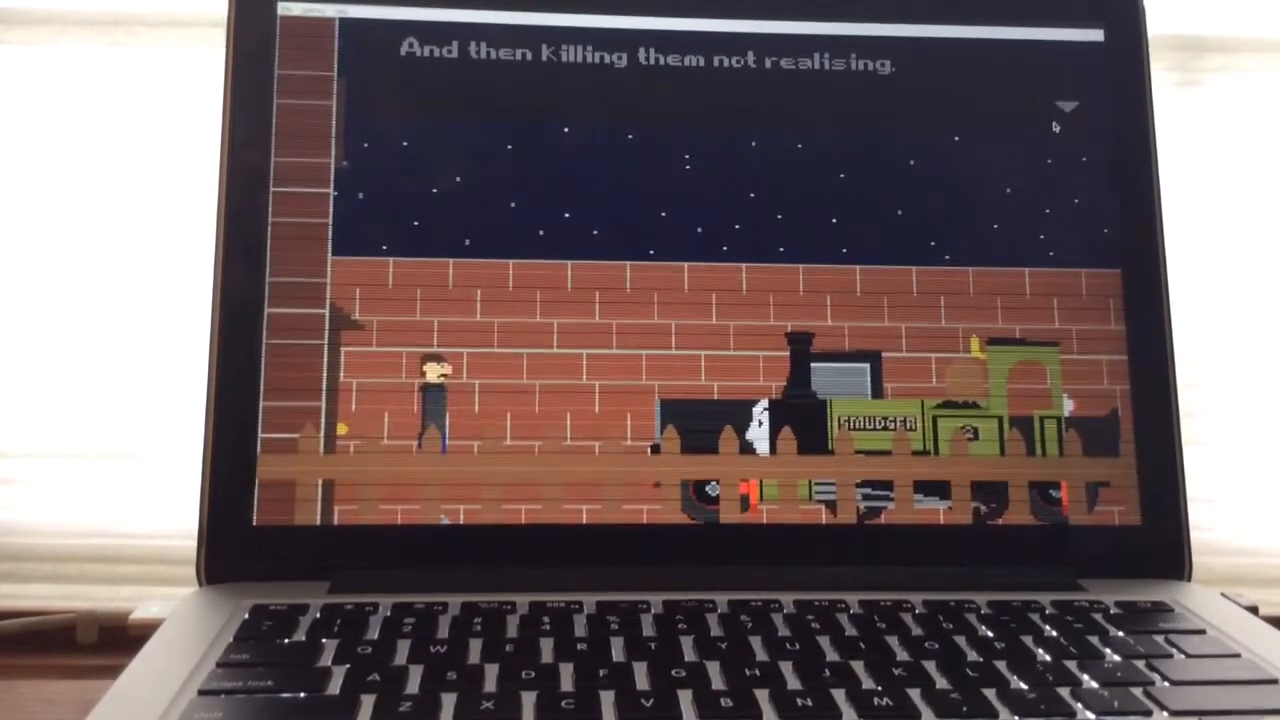
{"action": "left_click", "coordinate": [1060, 118]}
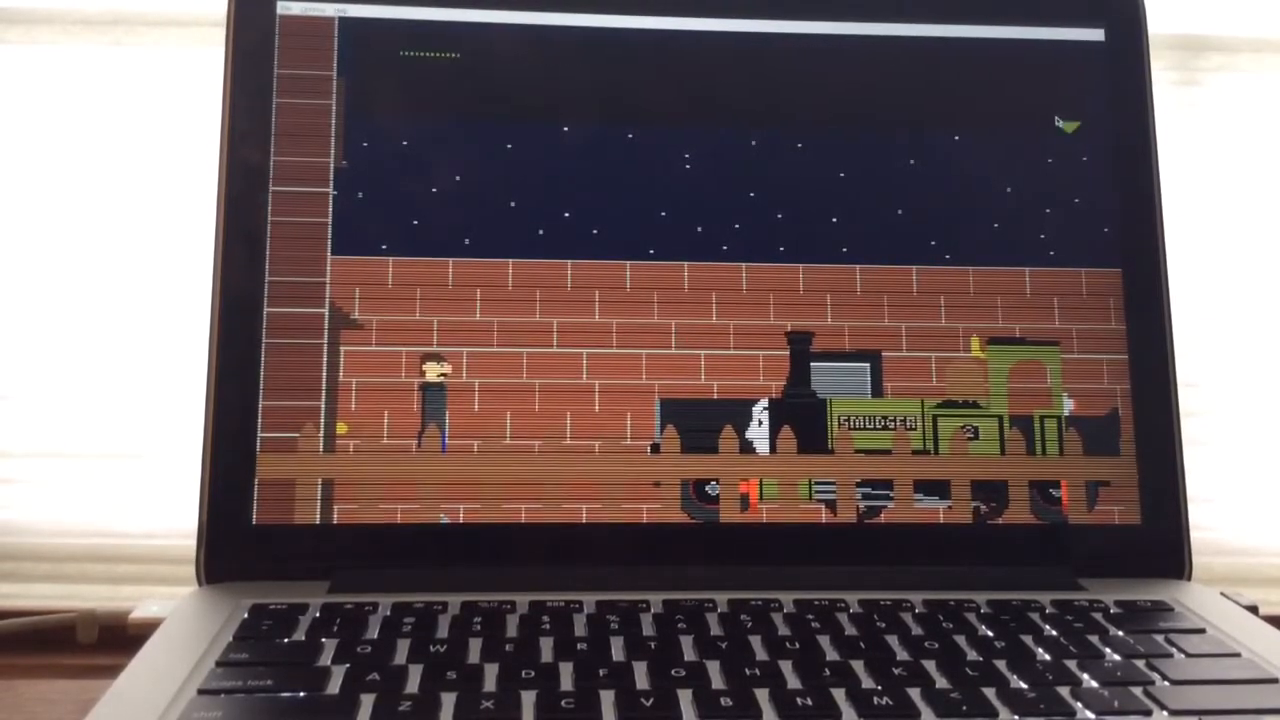
{"action": "left_click", "coordinate": [1066, 106]}
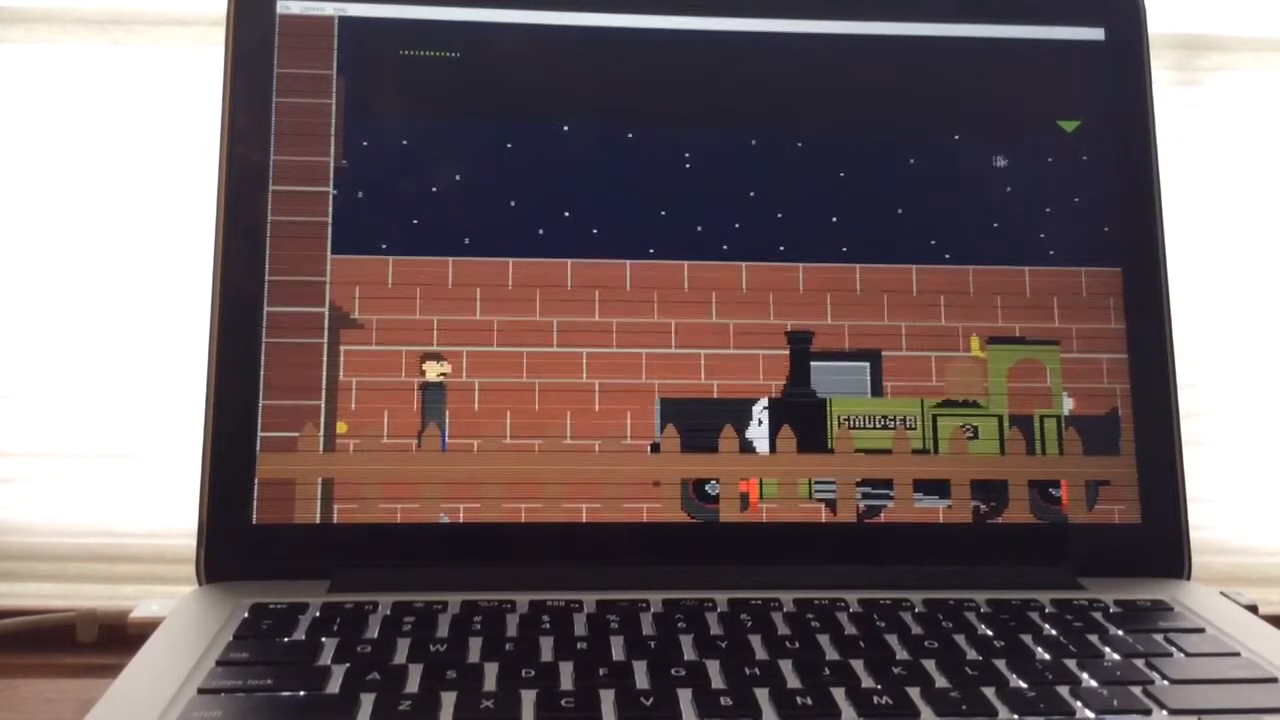